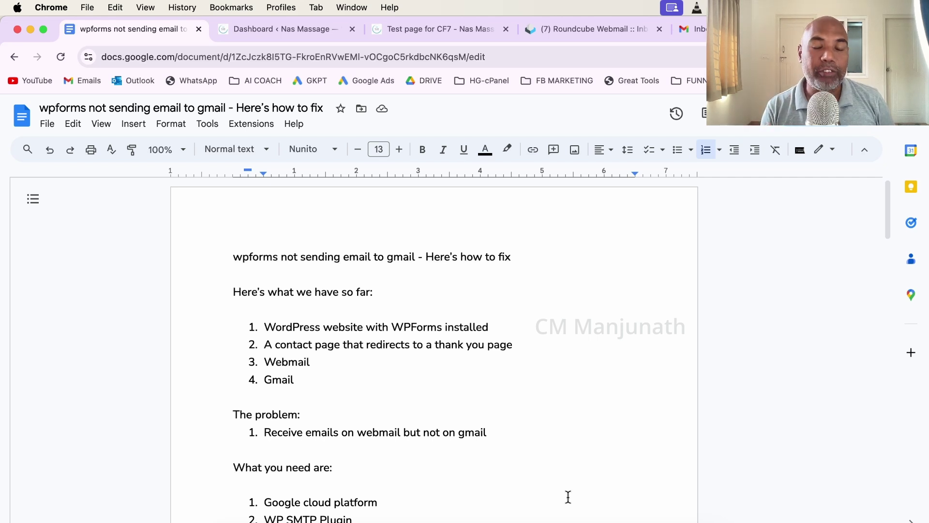
Scroll through the Gmail-fix outline in Google Docs, highlighting its title and intro line.
scroll(481, 425, down, 3)
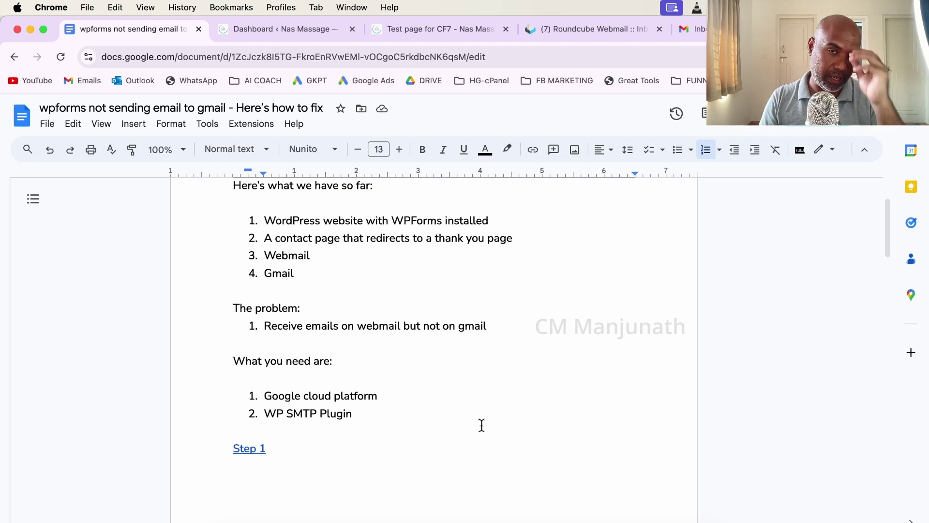
scroll(373, 237, down, 1)
scroll(417, 267, down, 1)
scroll(417, 270, up, 4)
mouse_move(373, 221)
mouse_down()
mouse_move(395, 174)
mouse_move(388, 222)
mouse_up()
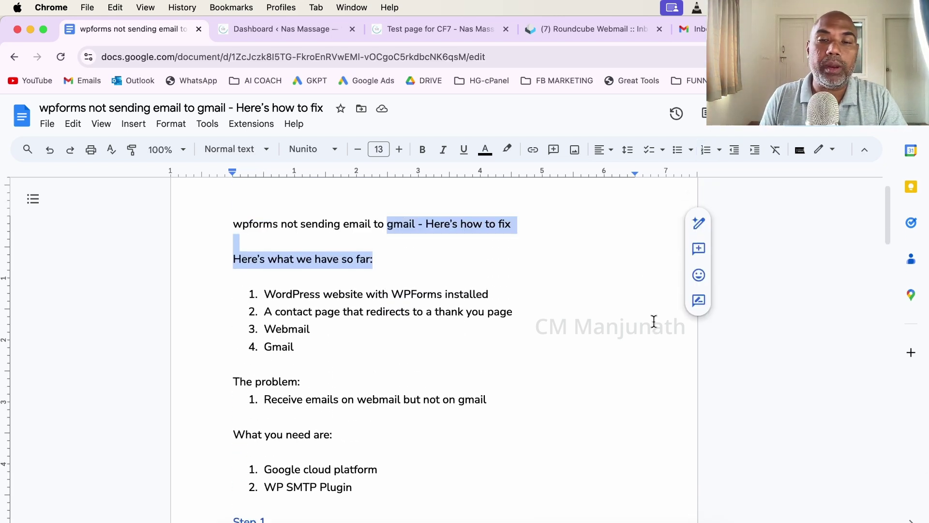
click(311, 328)
Glance at the WordPress dashboard, revisit the outline, then bring up the CF7 test contact form page.
click(266, 30)
scroll(385, 280, down, 6)
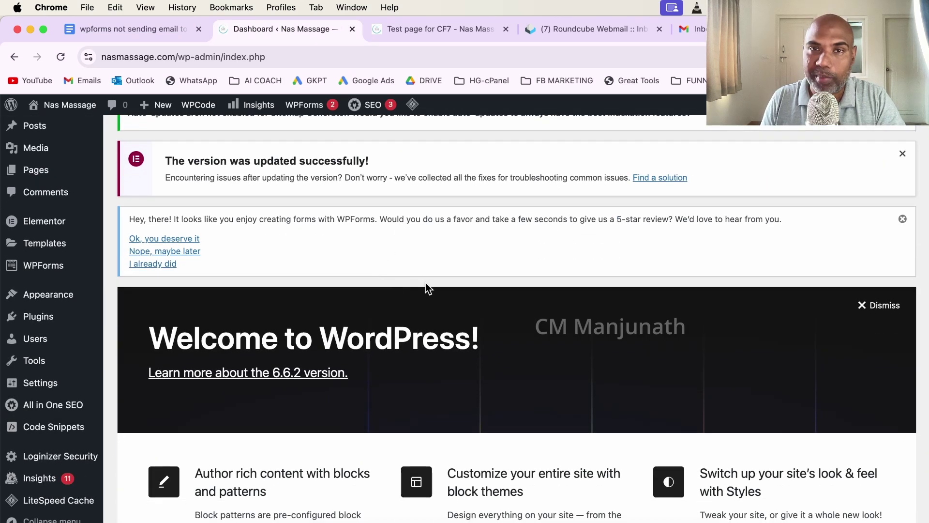
click(145, 30)
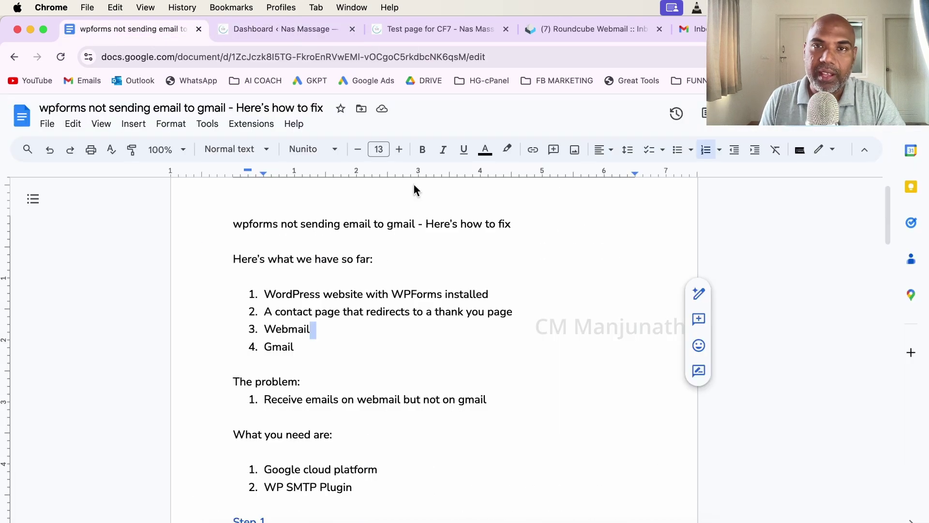
click(366, 261)
scroll(374, 344, down, 3)
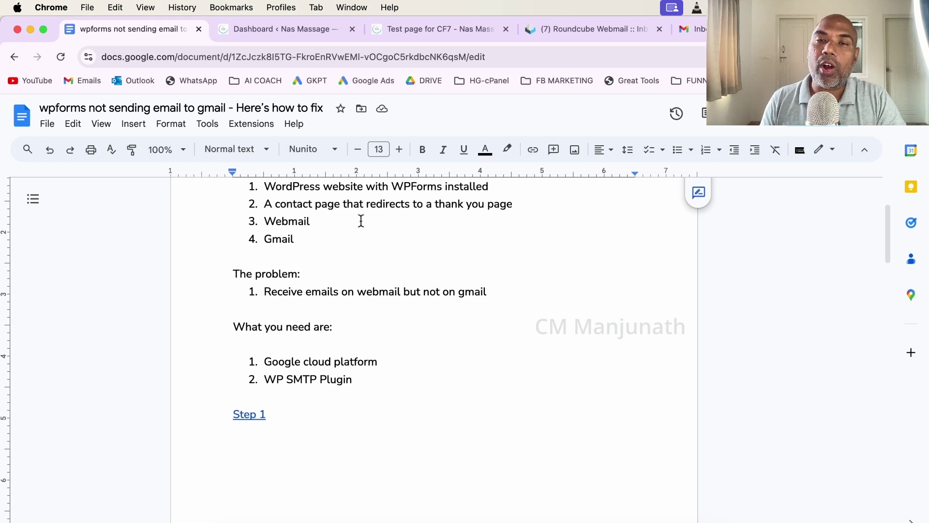
click(380, 28)
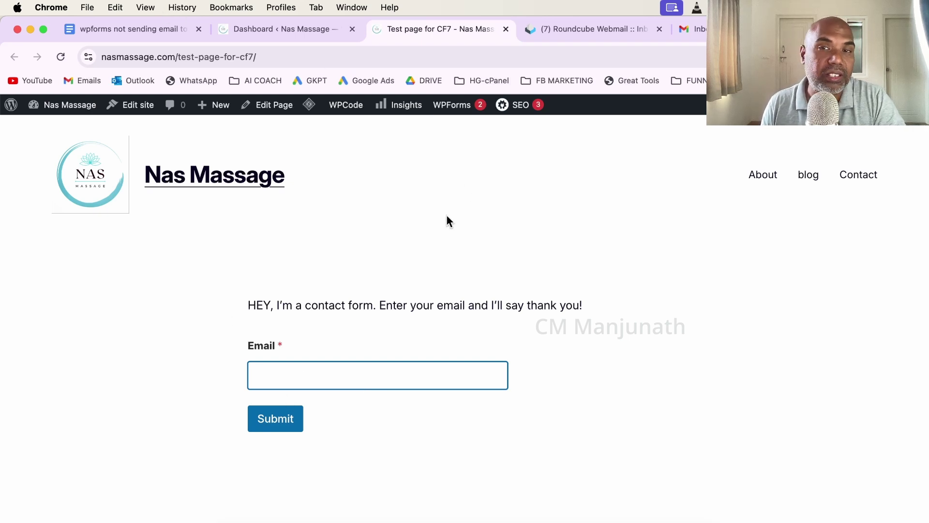
In the outline, highlight the contact page item and 'Webmail', then check the Roundcube and Gmail inboxes.
click(177, 27)
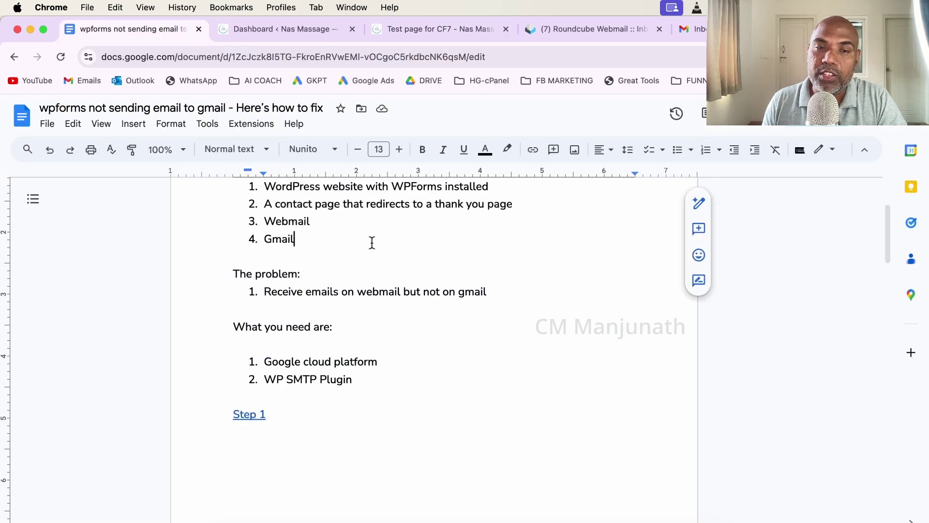
drag(274, 201, 529, 204)
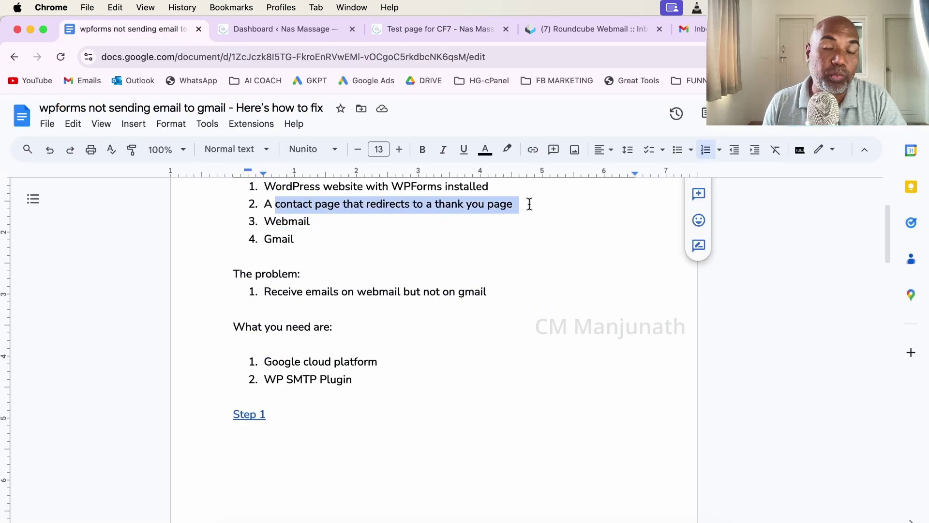
click(533, 234)
double_click(287, 222)
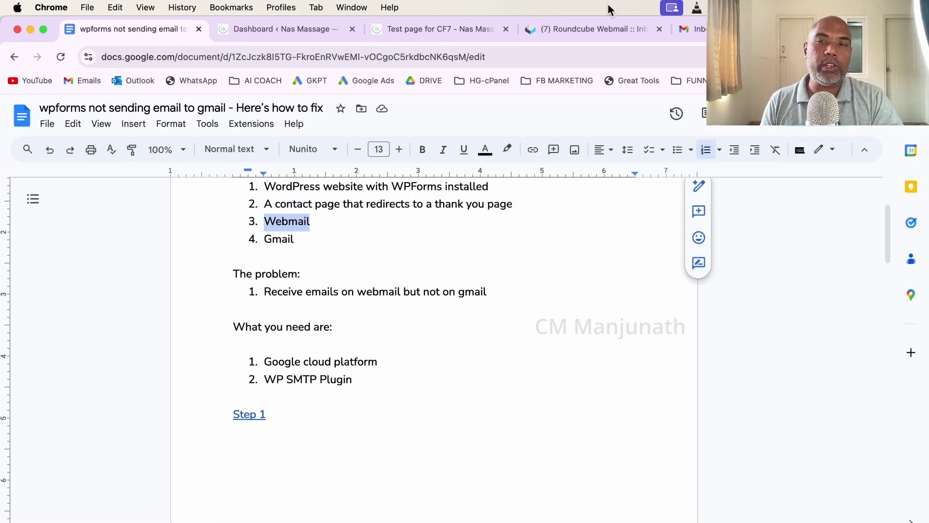
click(587, 25)
click(692, 29)
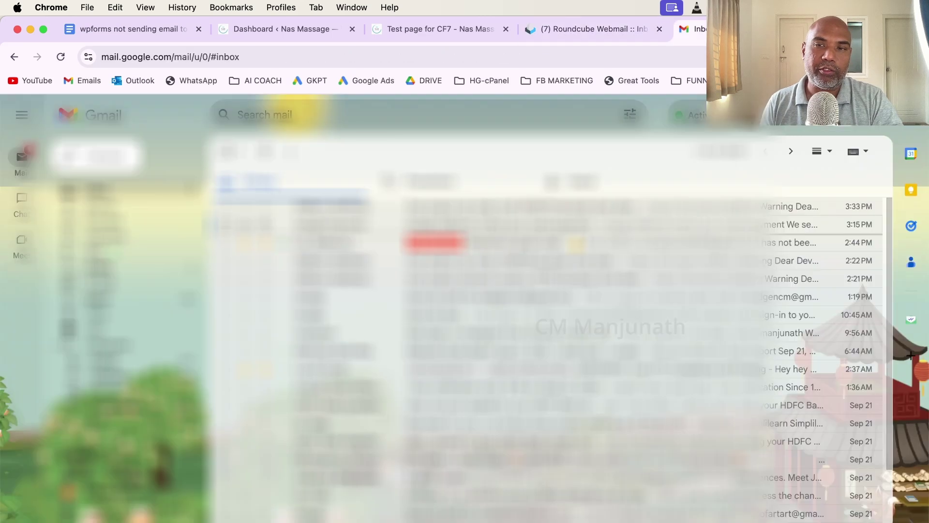
Check the CF7 test form's Email field, then look at the Roundcube and Gmail inboxes again.
click(173, 30)
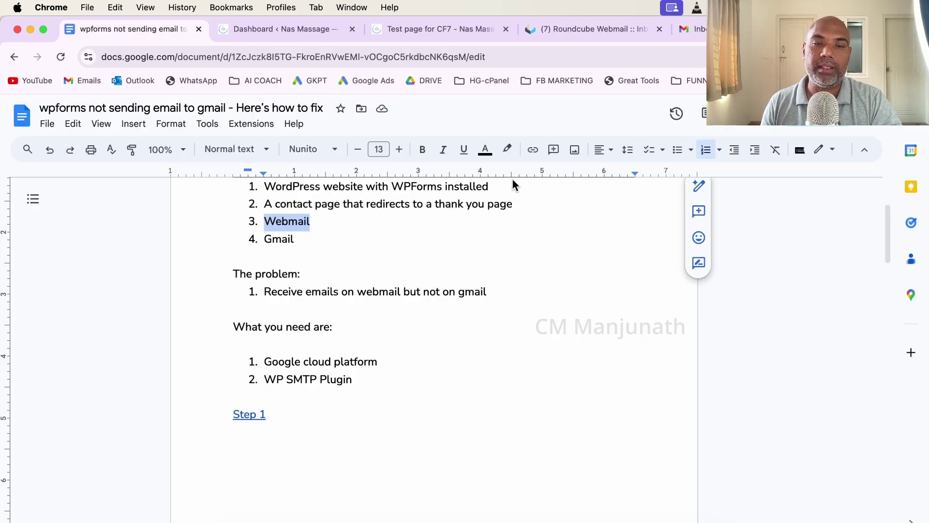
scroll(377, 257, down, 2)
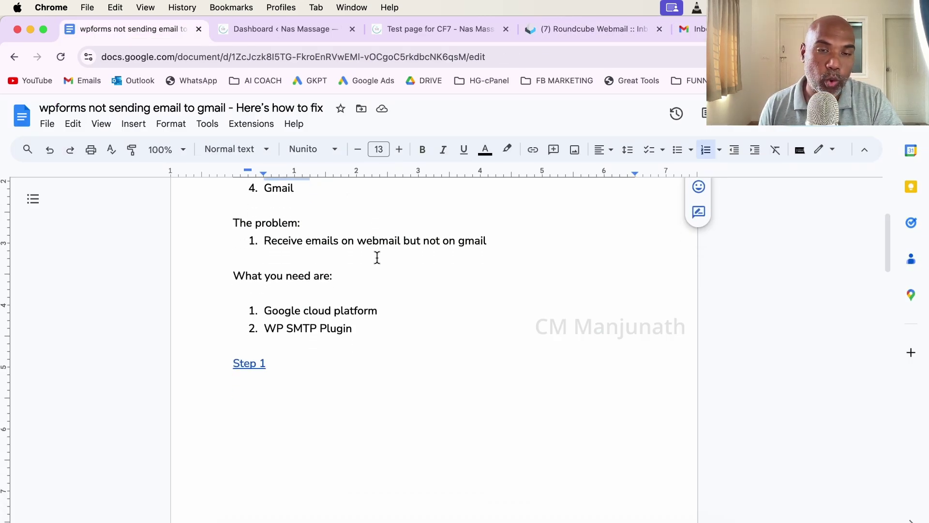
scroll(377, 257, down, 1)
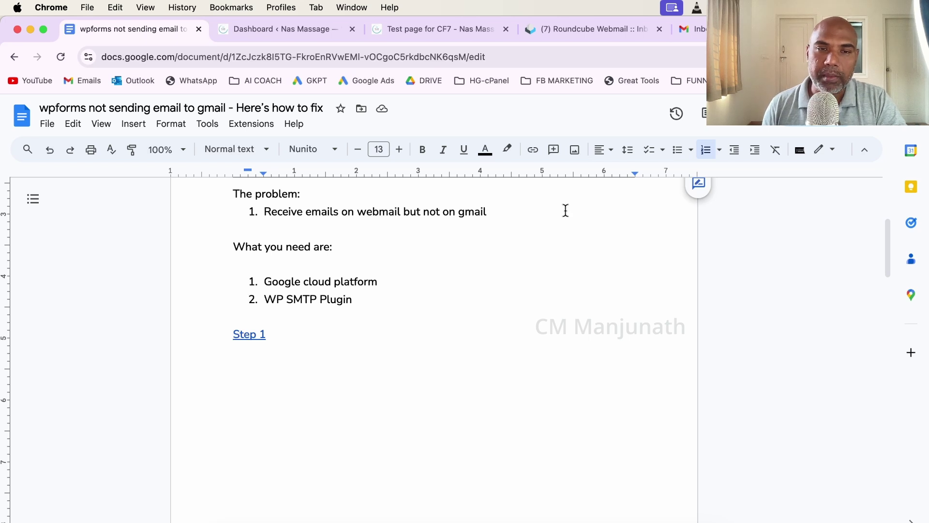
click(435, 29)
click(413, 375)
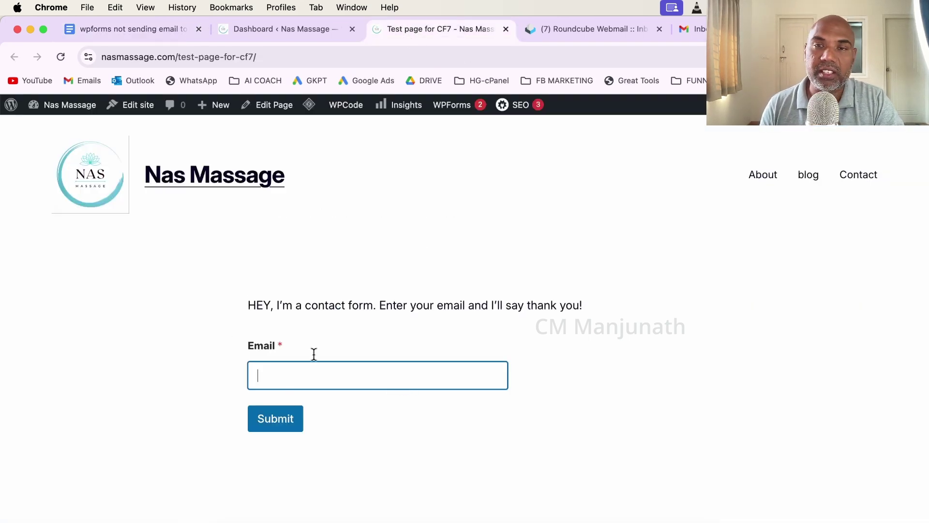
click(571, 32)
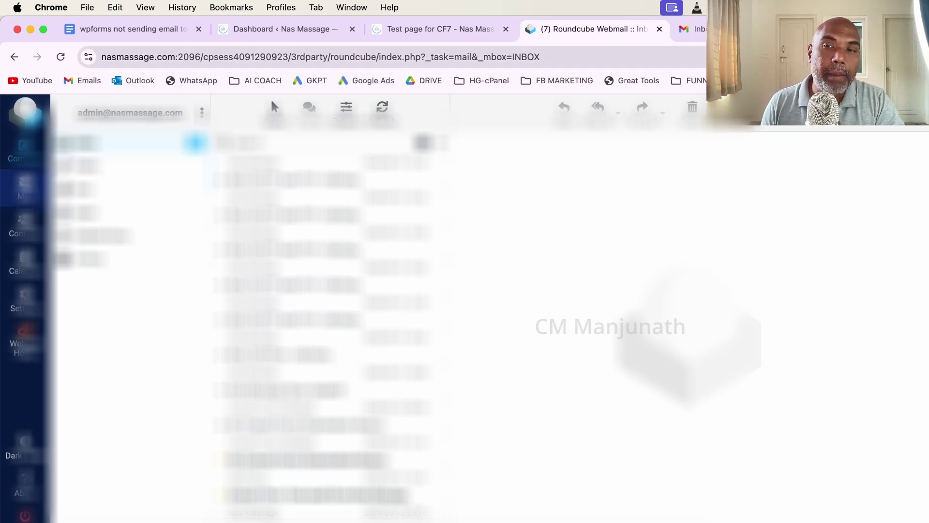
click(745, 29)
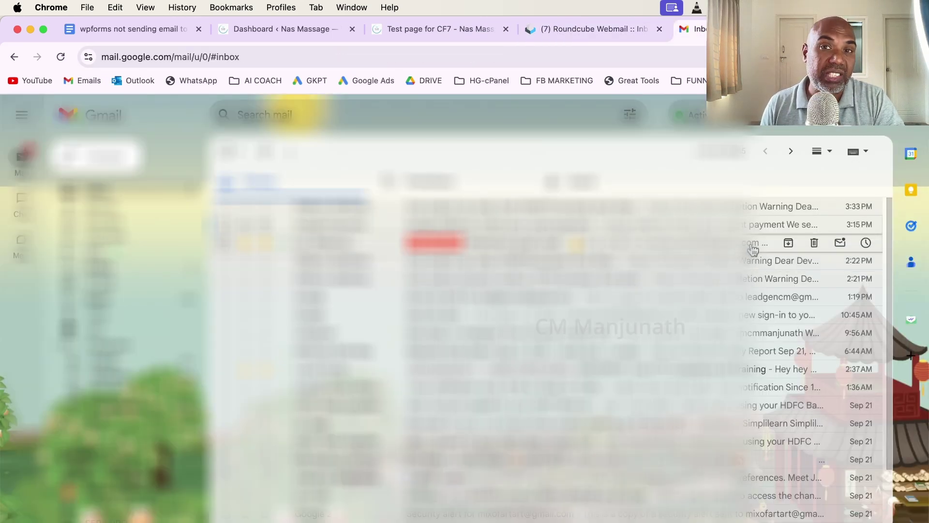
Scroll the fix document to its requirements list: Google cloud platform and WP SMTP Plugin.
click(127, 29)
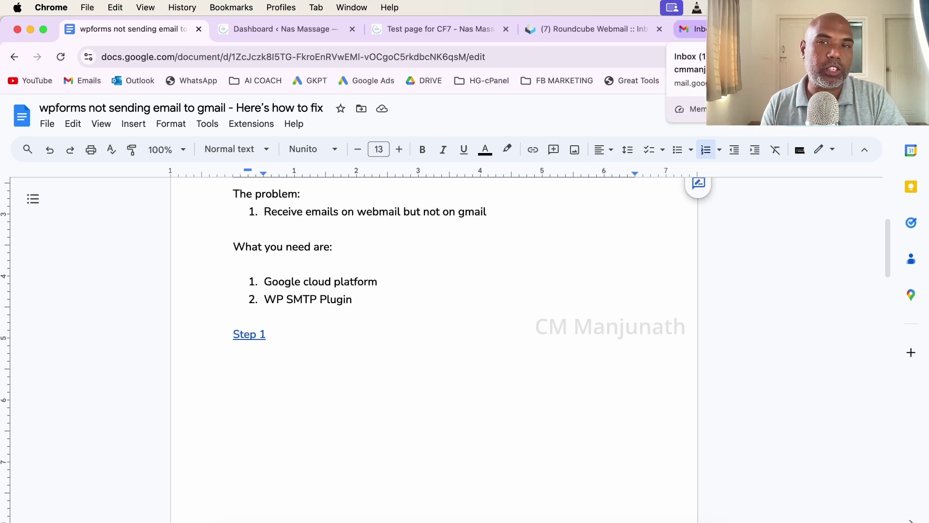
scroll(405, 354, down, 2)
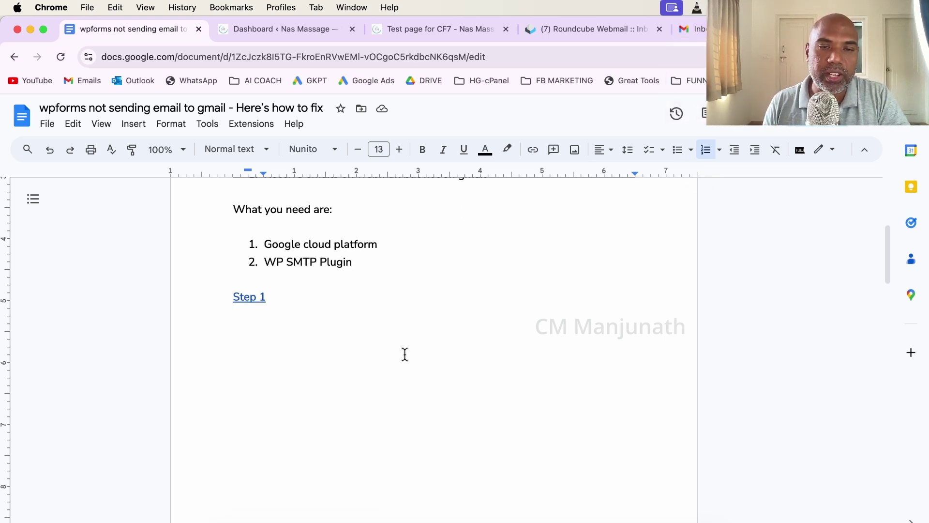
scroll(405, 356, up, 1)
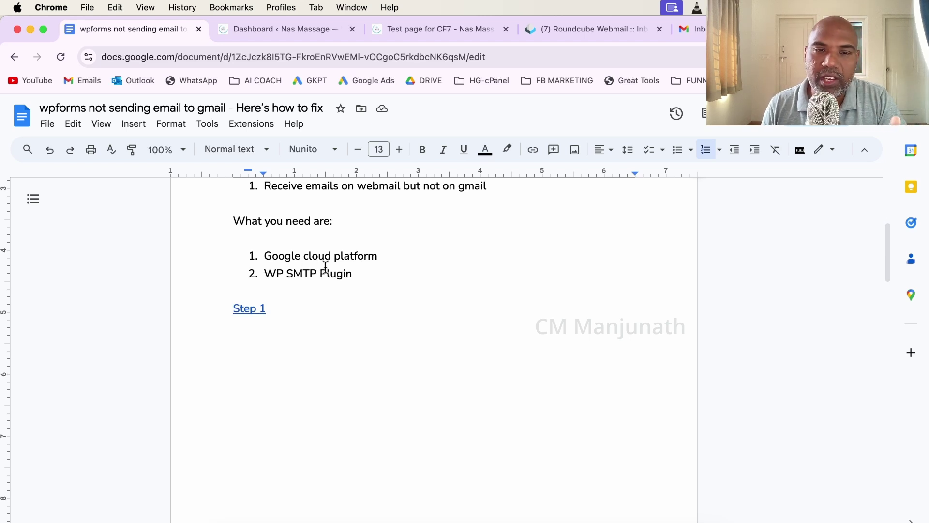
scroll(336, 284, down, 1)
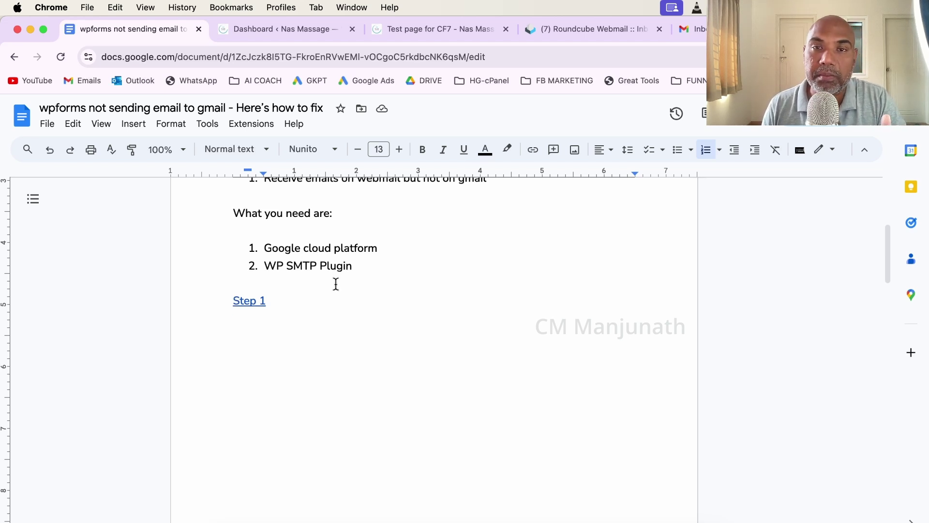
scroll(336, 284, down, 1)
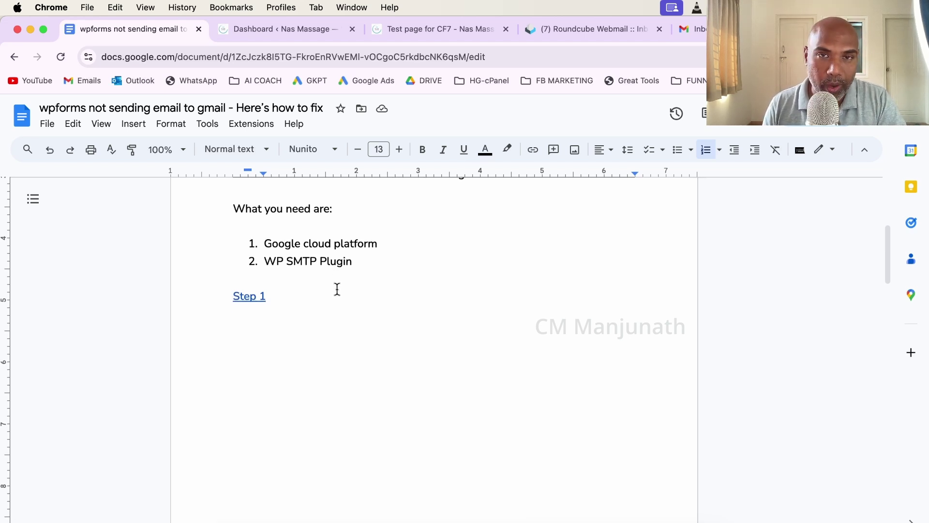
Search the WordPress plugin directory for 'wp' SMTP plugins under Plugins > Add New Plugin.
click(280, 28)
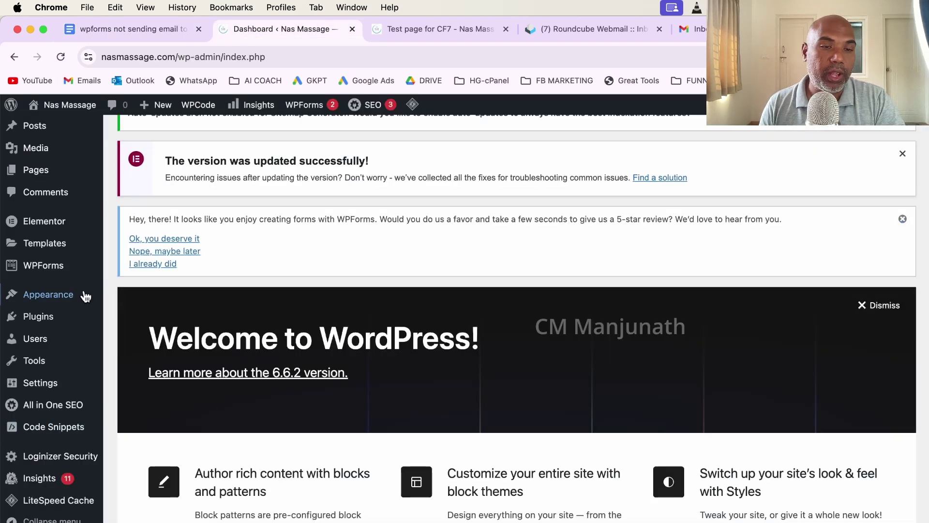
mouse_move(60, 324)
click(133, 342)
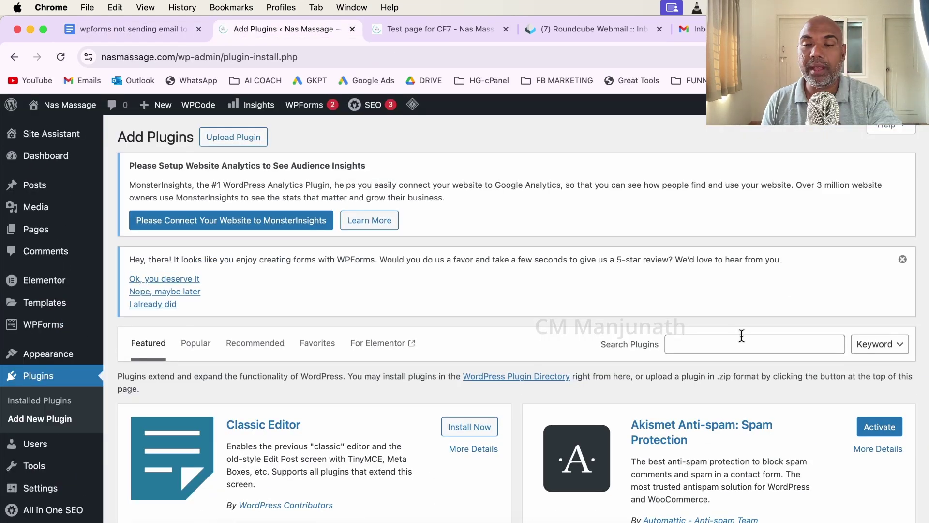
click(738, 339)
text(wp smtp)
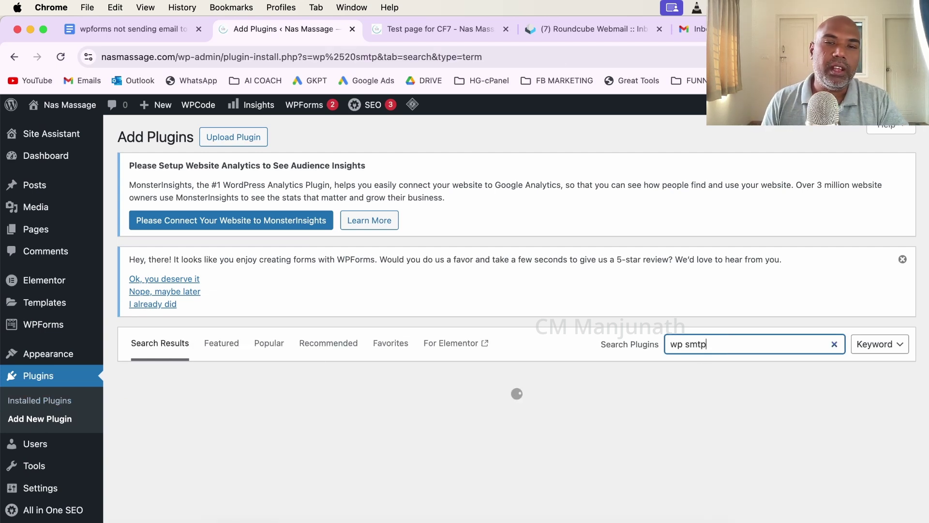
scroll(281, 396, down, 5)
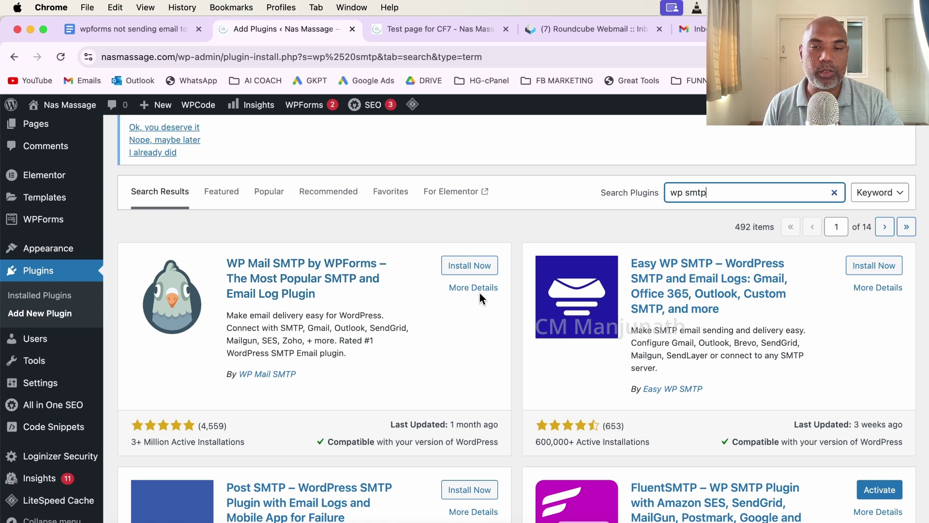
Install and activate WP Mail SMTP, then confirm version 4.1.1 in the plugins list.
click(474, 265)
click(277, 111)
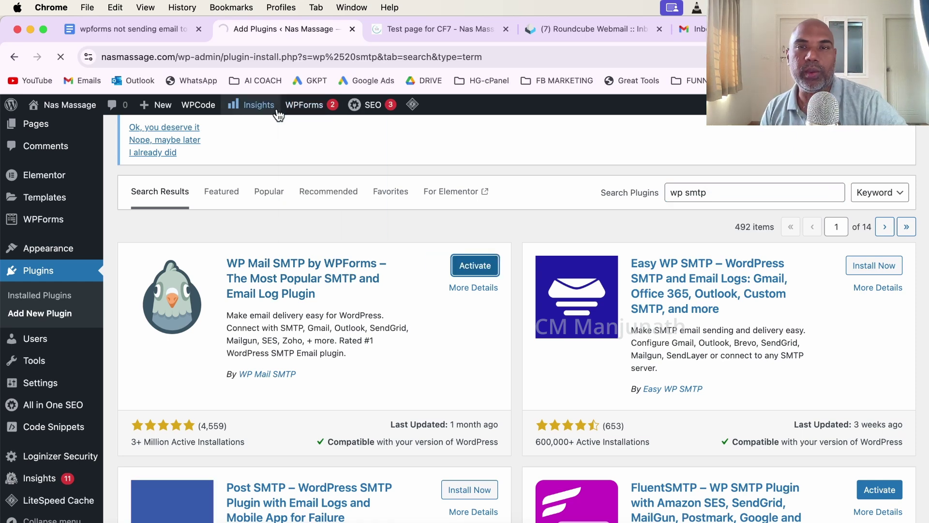
scroll(253, 287, down, 10)
scroll(254, 285, down, 15)
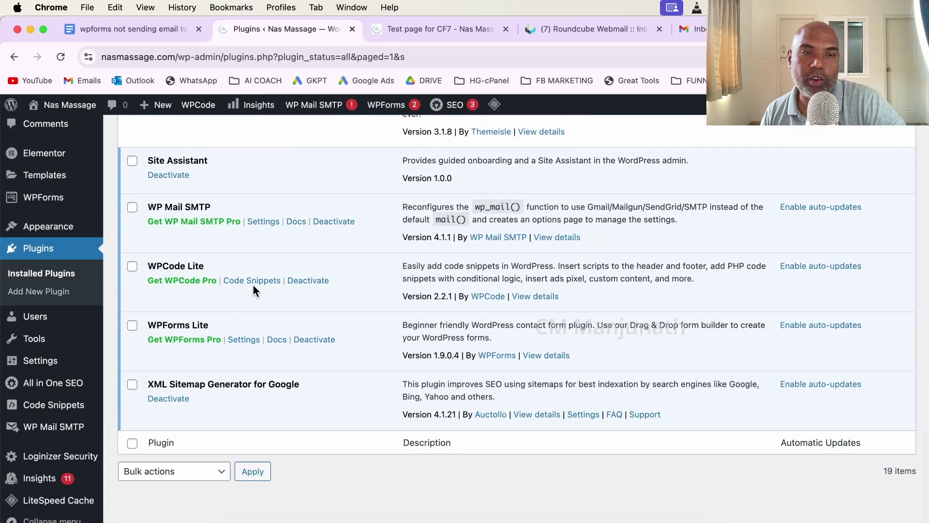
scroll(212, 231, up, 5)
scroll(210, 229, down, 4)
scroll(211, 229, down, 1)
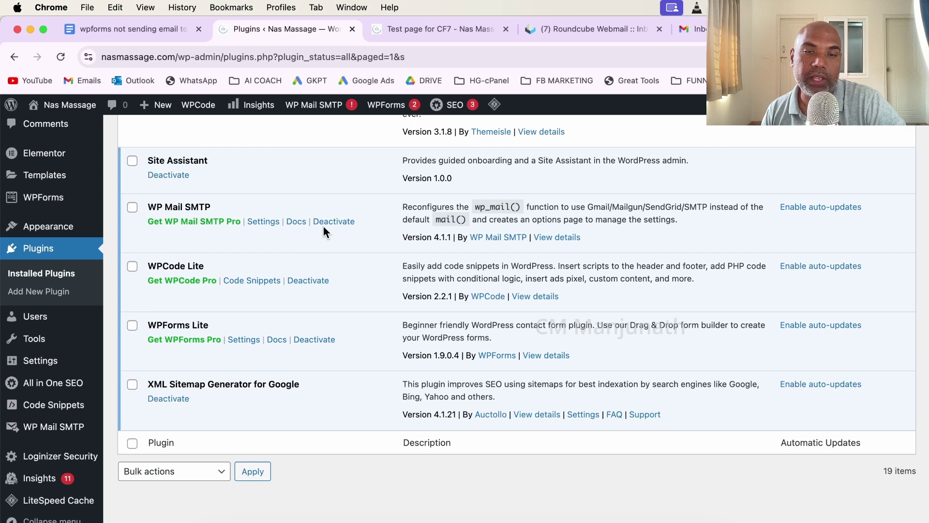
In WP Mail SMTP settings, pick Google / Gmail as the mailer and reveal the Client ID and Client Secret fields.
click(260, 227)
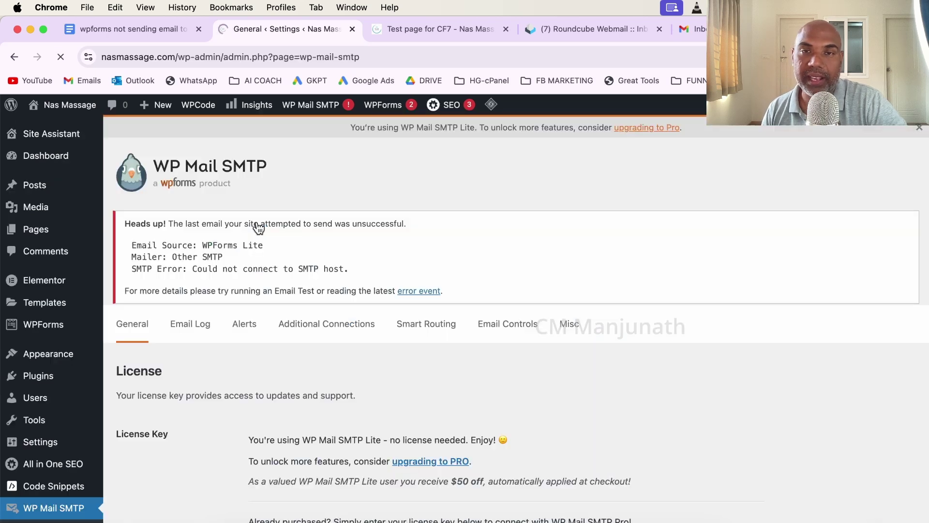
scroll(289, 326, down, 5)
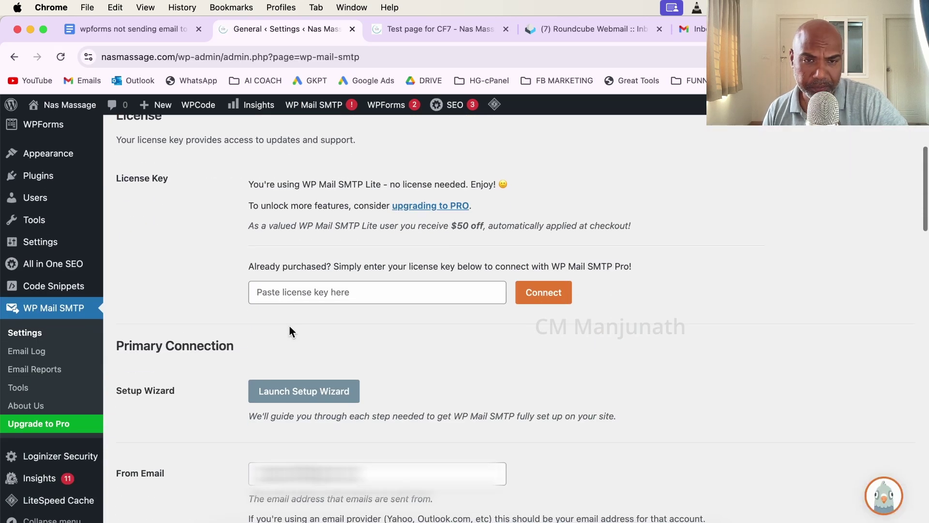
scroll(332, 309, down, 5)
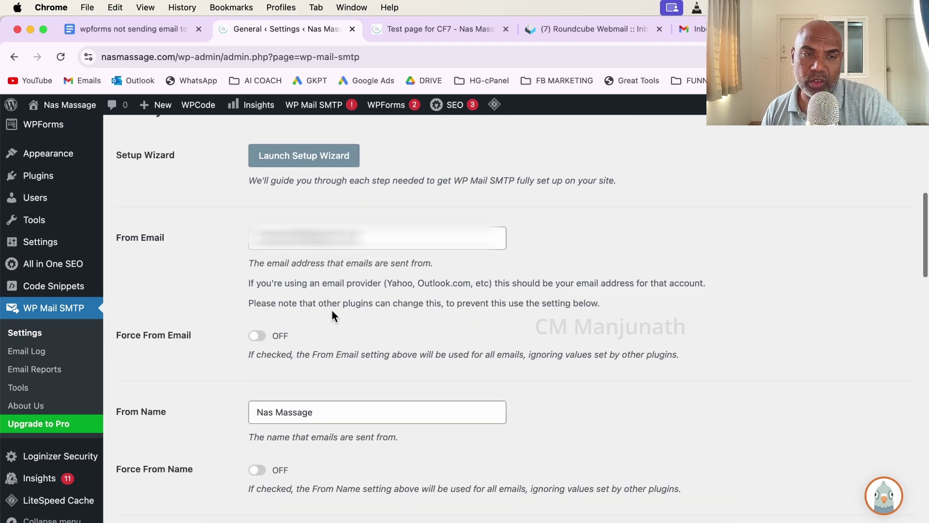
triple_click(395, 237)
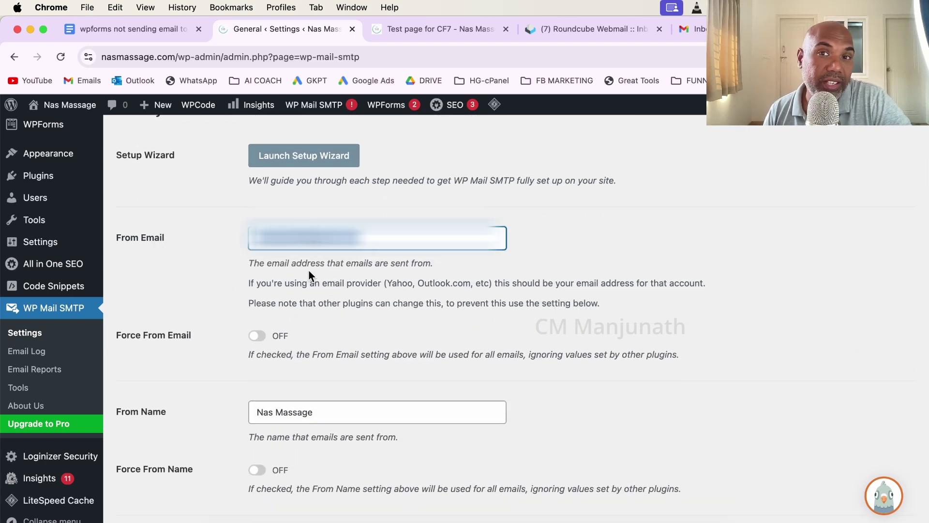
scroll(278, 360, down, 4)
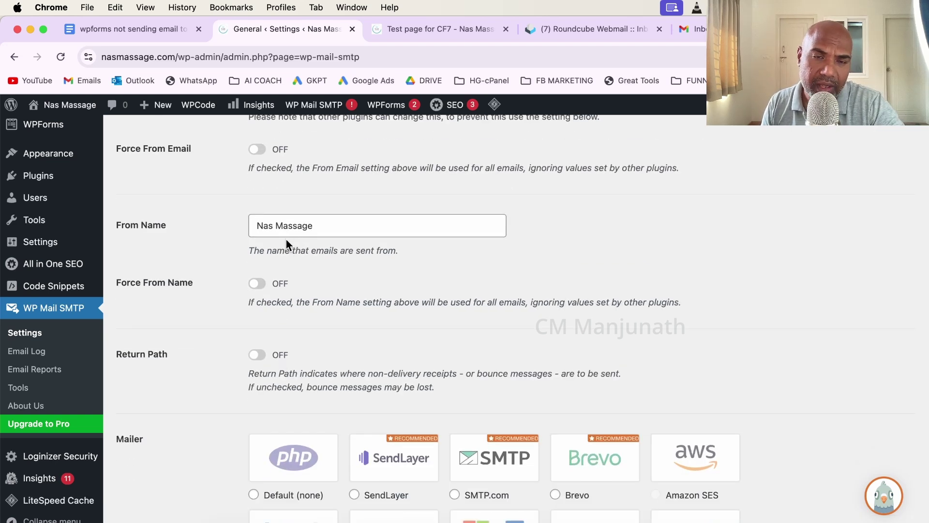
scroll(287, 242, down, 5)
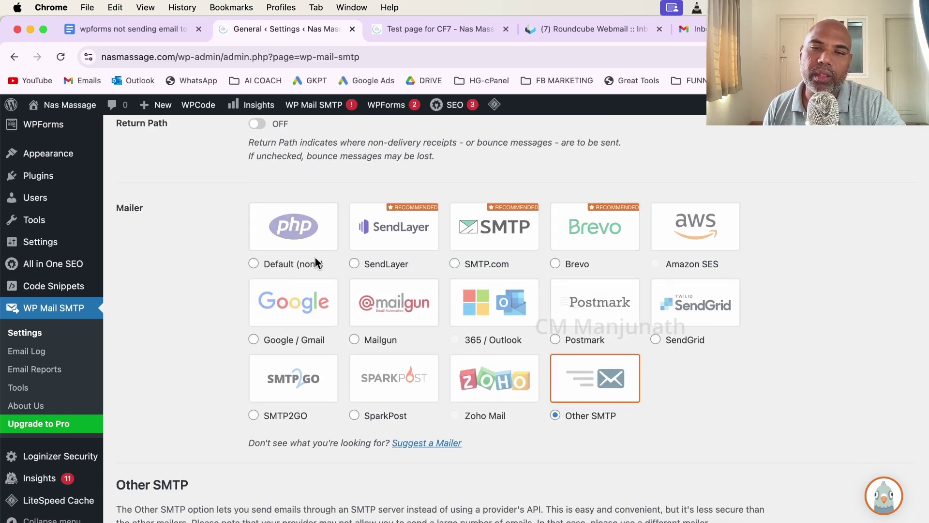
scroll(338, 257, down, 1)
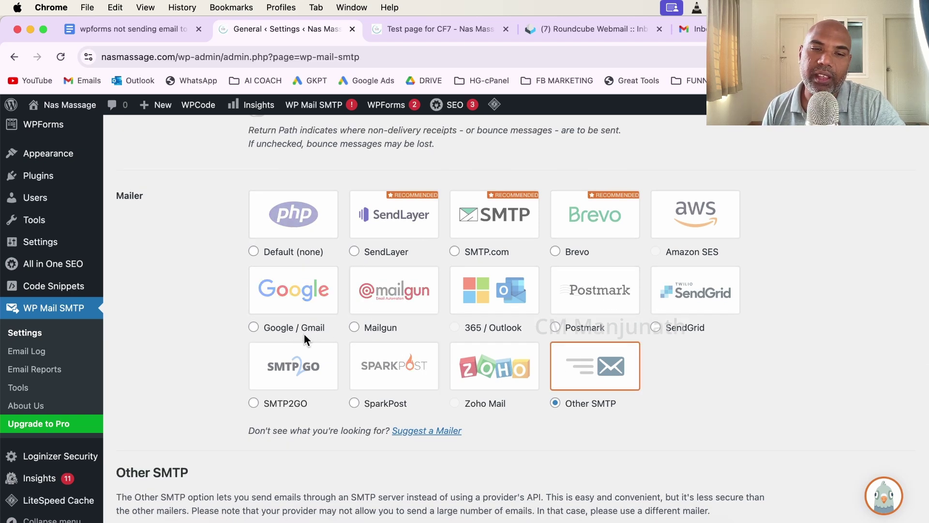
click(254, 328)
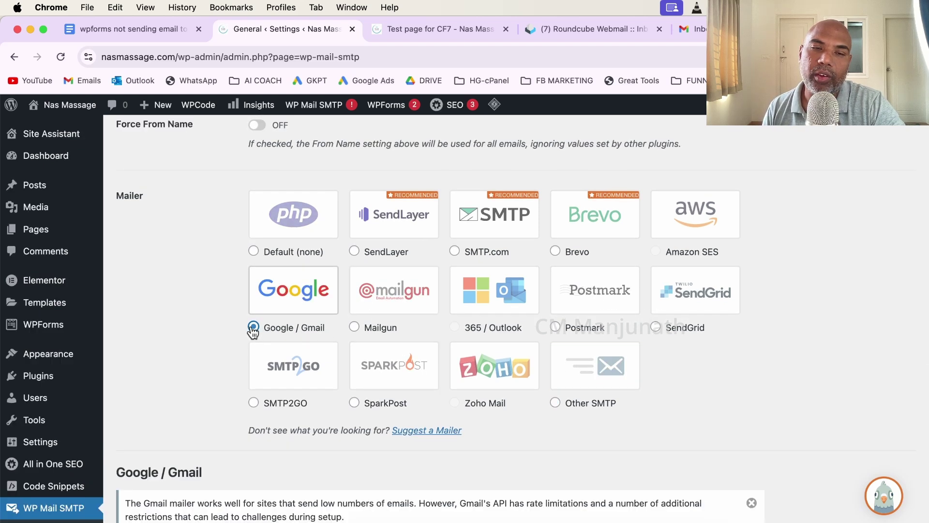
scroll(344, 316, down, 5)
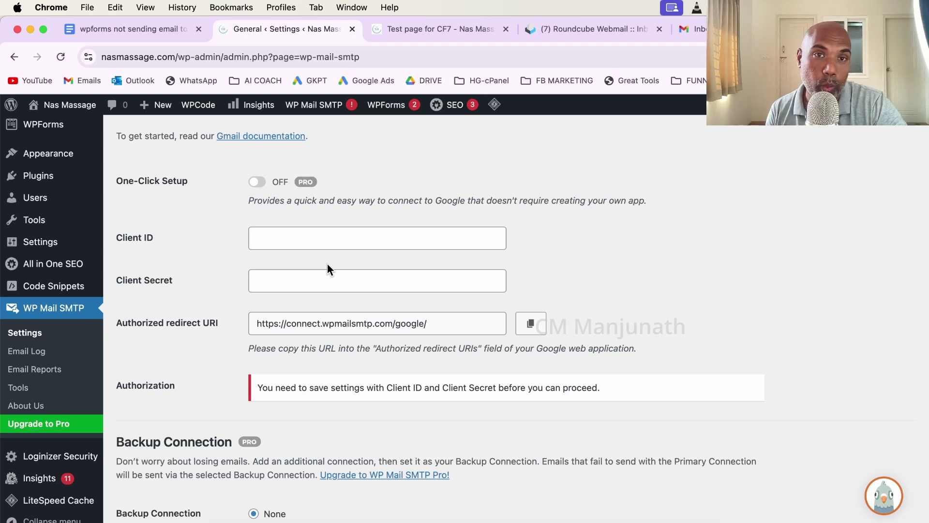
Jump to the Step 1 checklist in the how-to doc using its bookmark link.
click(145, 30)
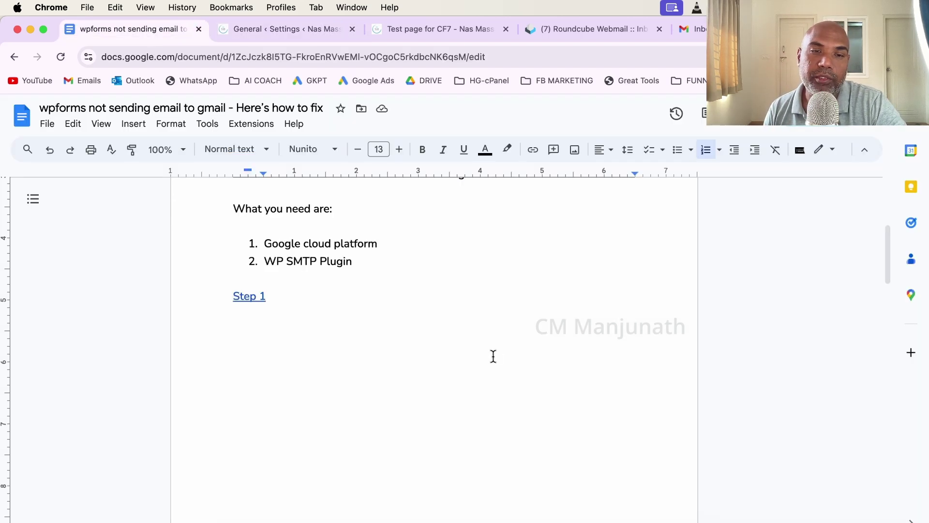
click(252, 296)
click(289, 320)
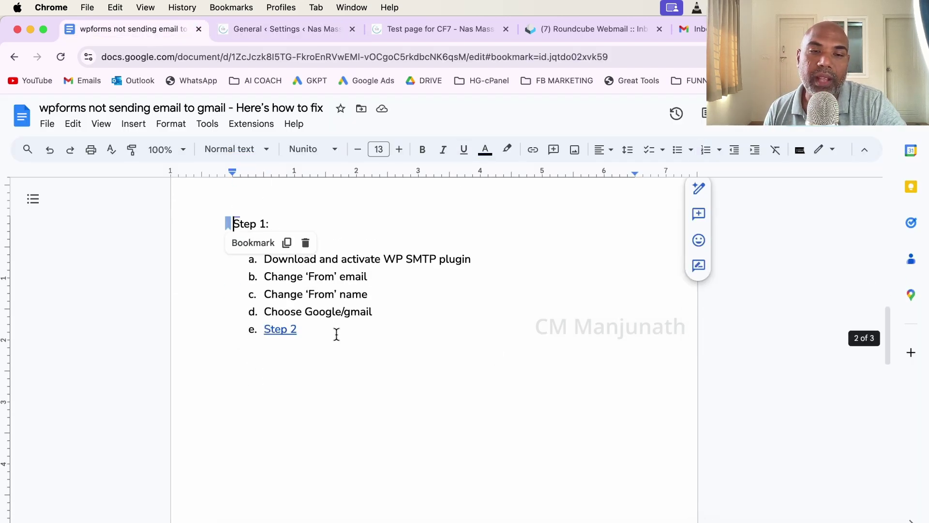
click(411, 342)
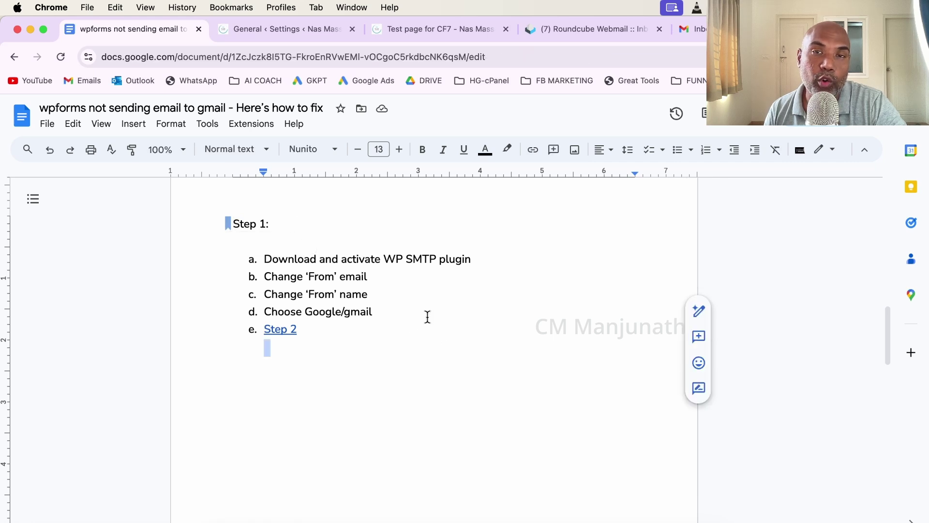
Review Step 1 items a–c (install plugin, change From email, change From name), then jump to Step 2.
drag(277, 262, 471, 263)
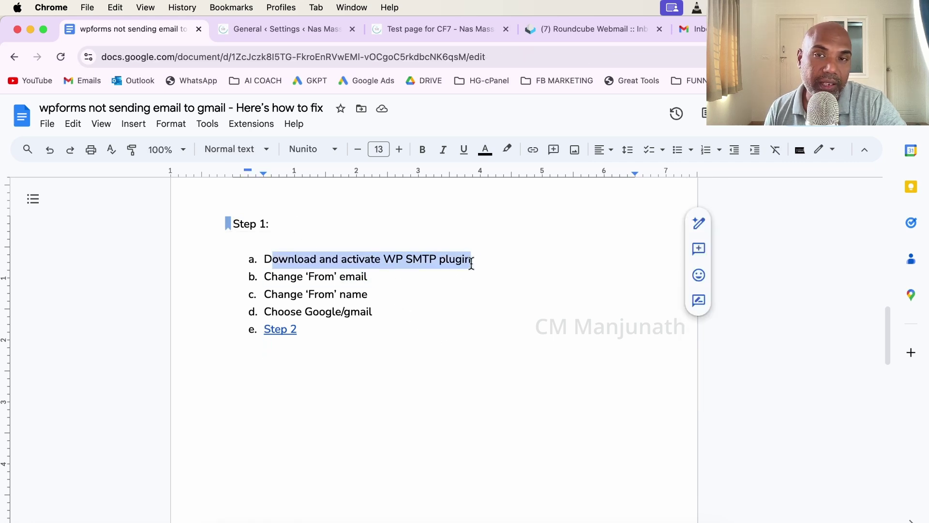
click(482, 309)
drag(272, 274, 400, 284)
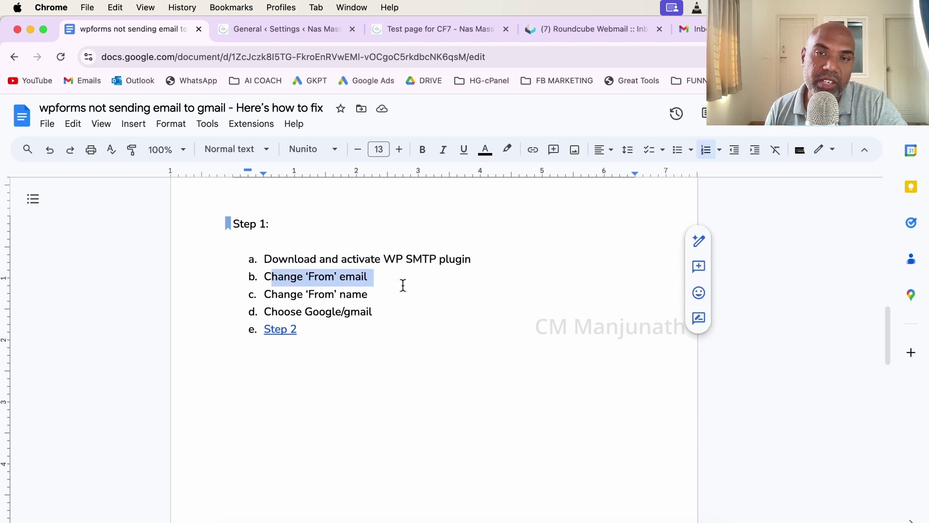
drag(290, 294, 373, 301)
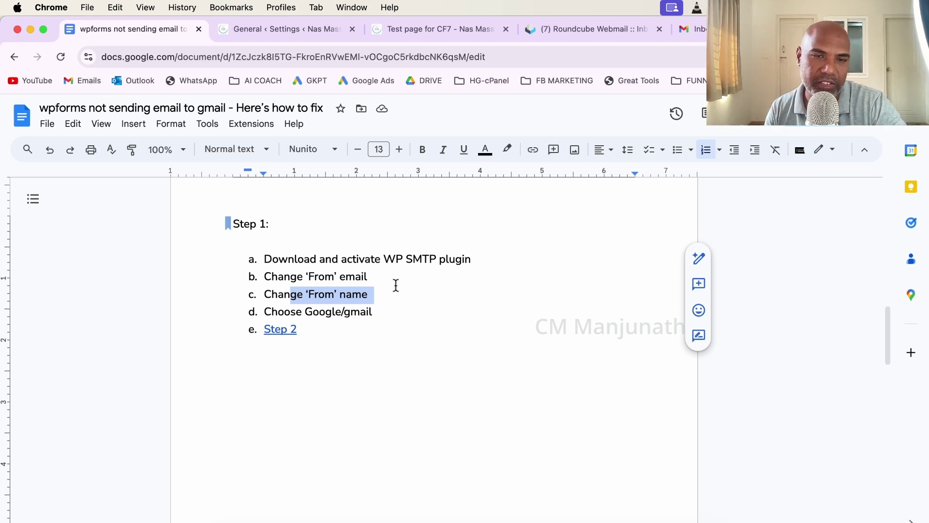
click(389, 320)
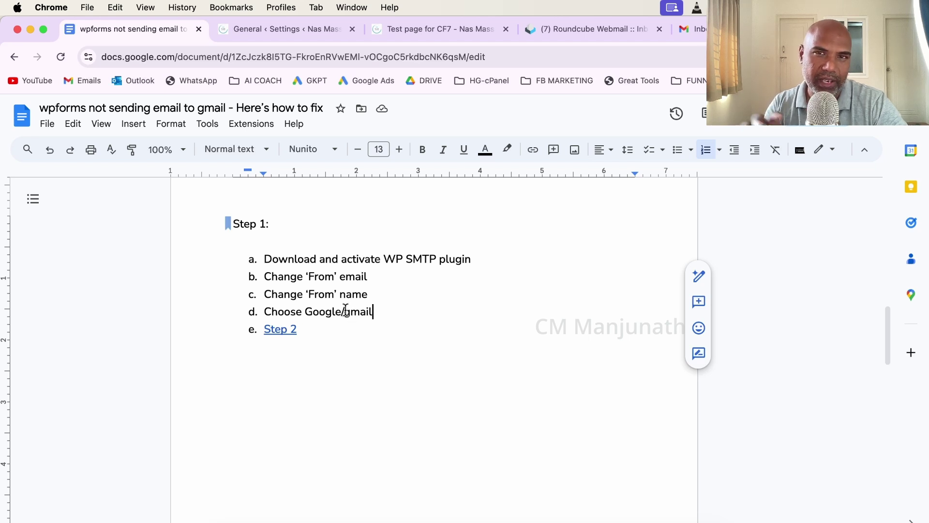
click(281, 330)
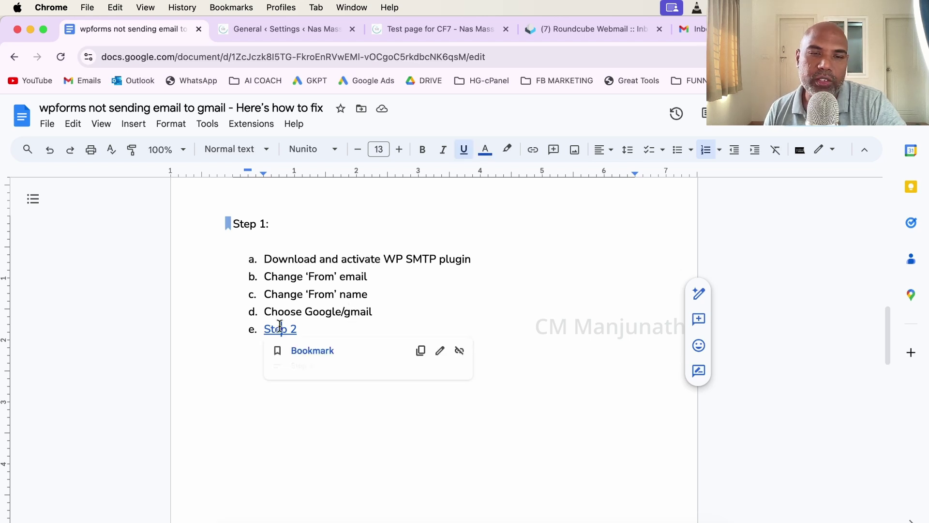
click(311, 351)
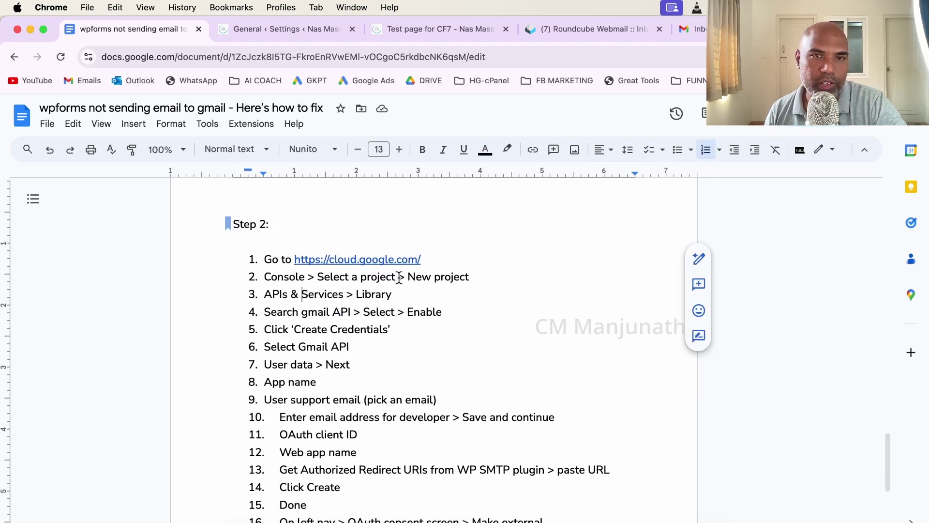
click(389, 260)
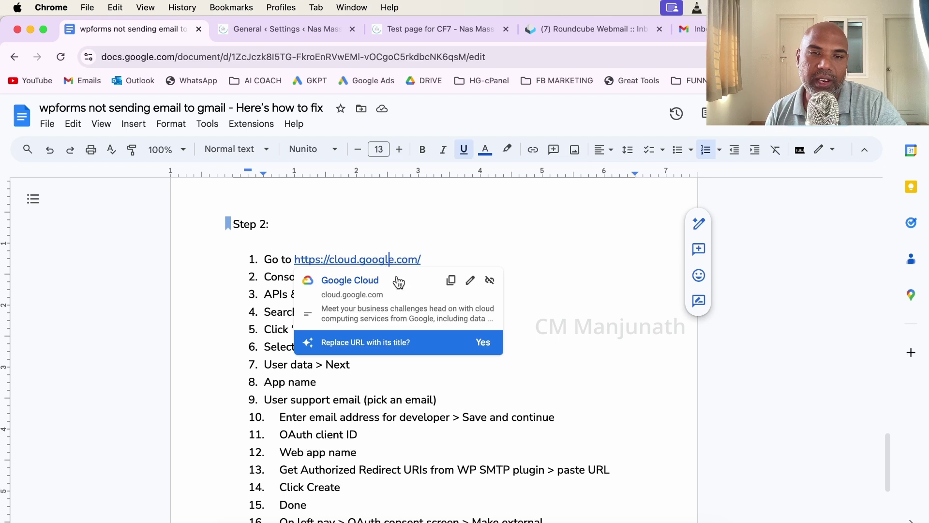
click(368, 286)
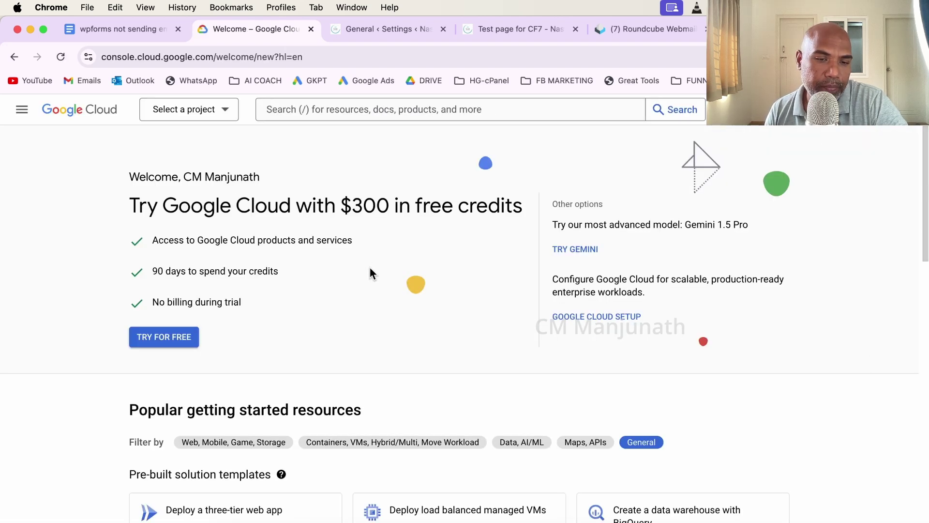
Create a Google Cloud project named 'WP SMTP MAIL' with location No organization.
scroll(369, 268, down, 5)
scroll(370, 268, up, 5)
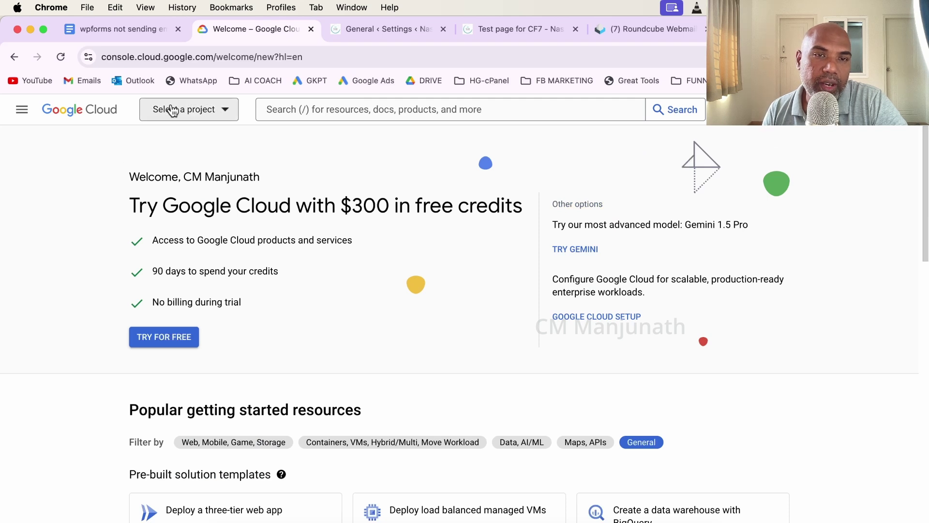
click(222, 114)
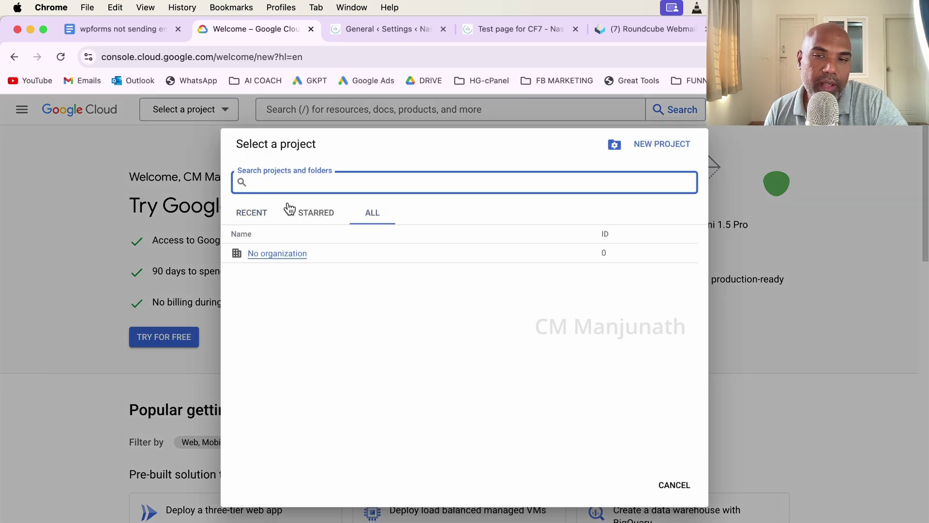
click(663, 146)
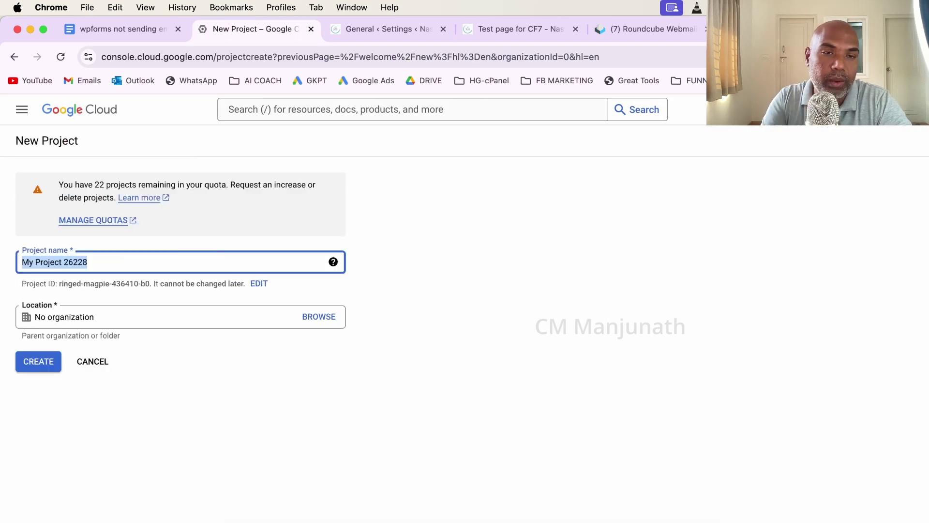
text(WP)
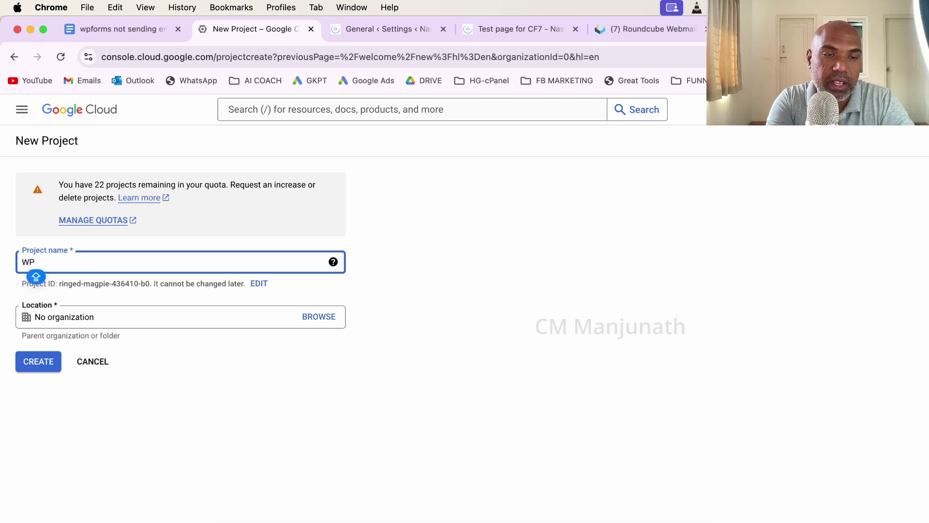
text( SMTP MAI)
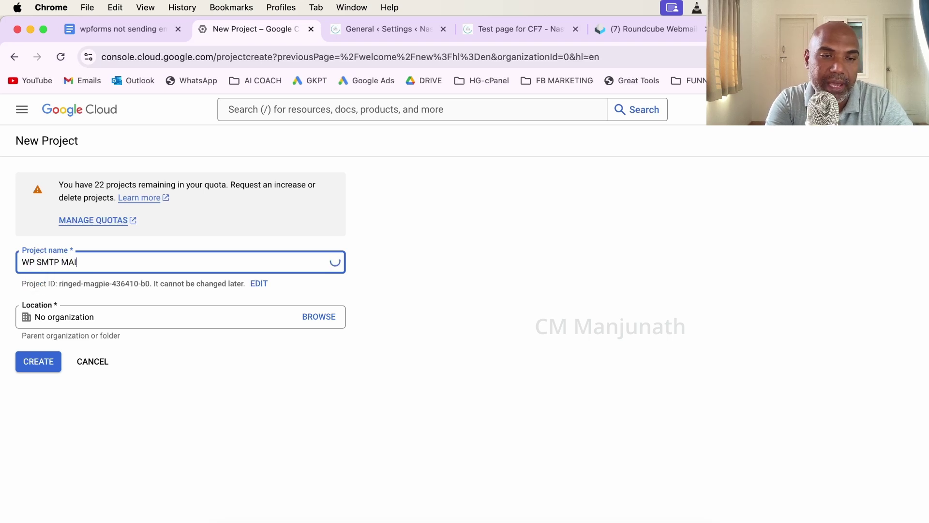
text(L)
click(73, 321)
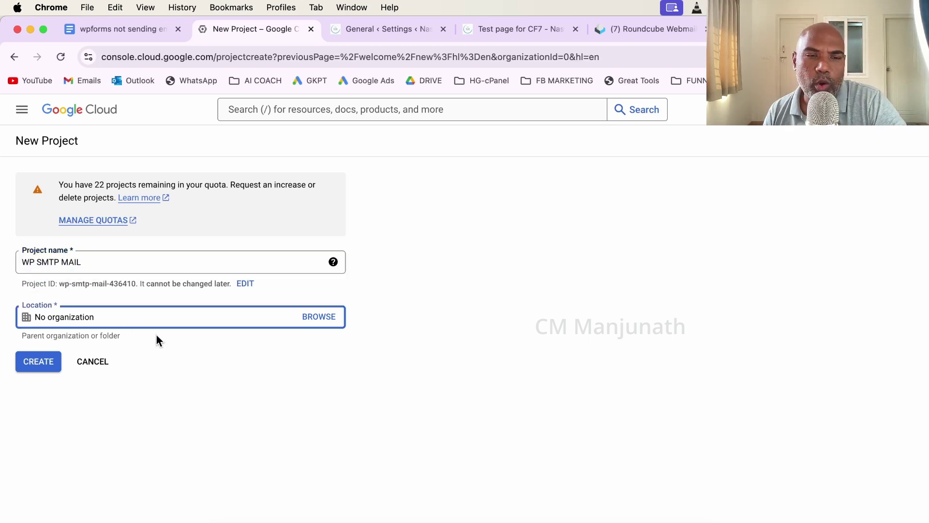
click(297, 369)
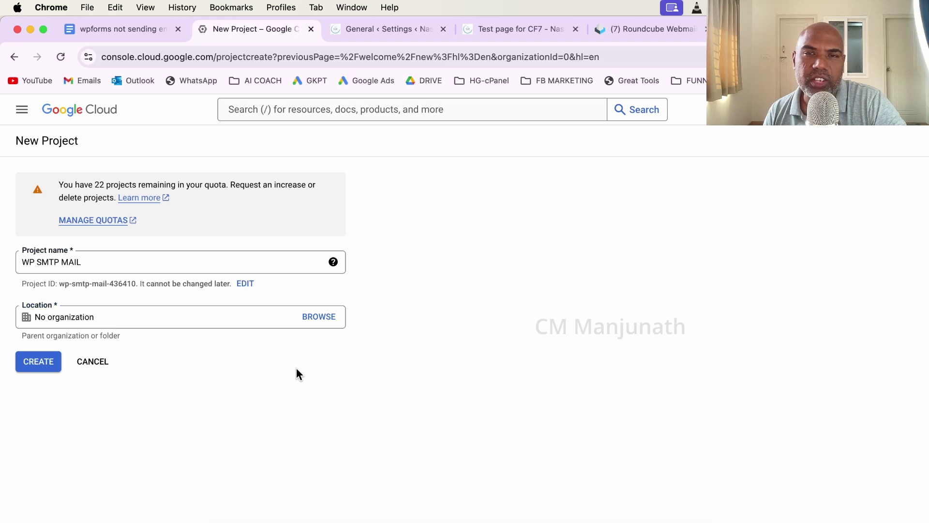
click(30, 363)
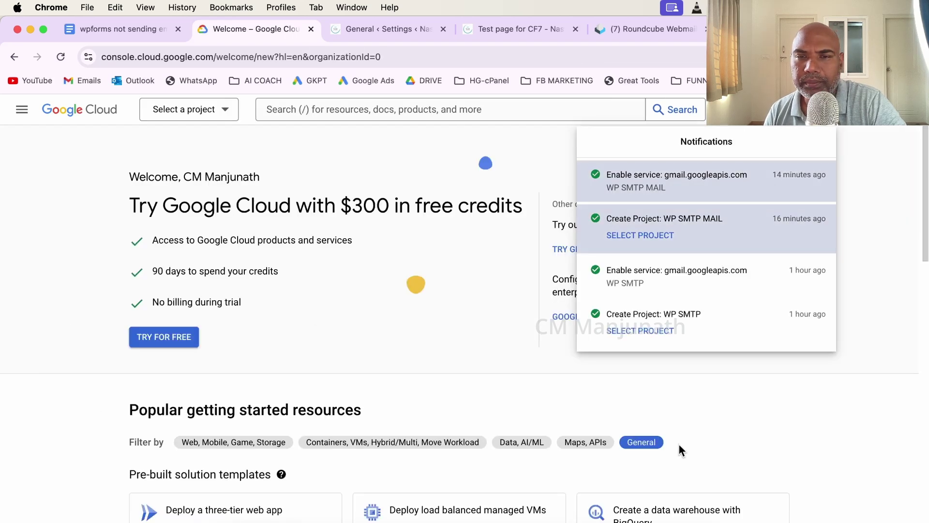
Switch the Google Cloud console to the WP SMTP MAIL project.
click(874, 288)
scroll(514, 320, down, 5)
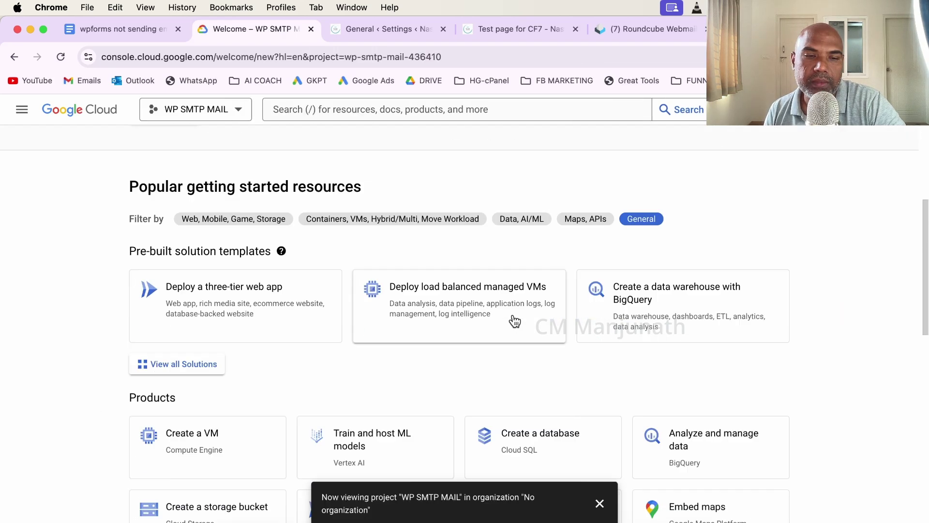
scroll(513, 320, down, 10)
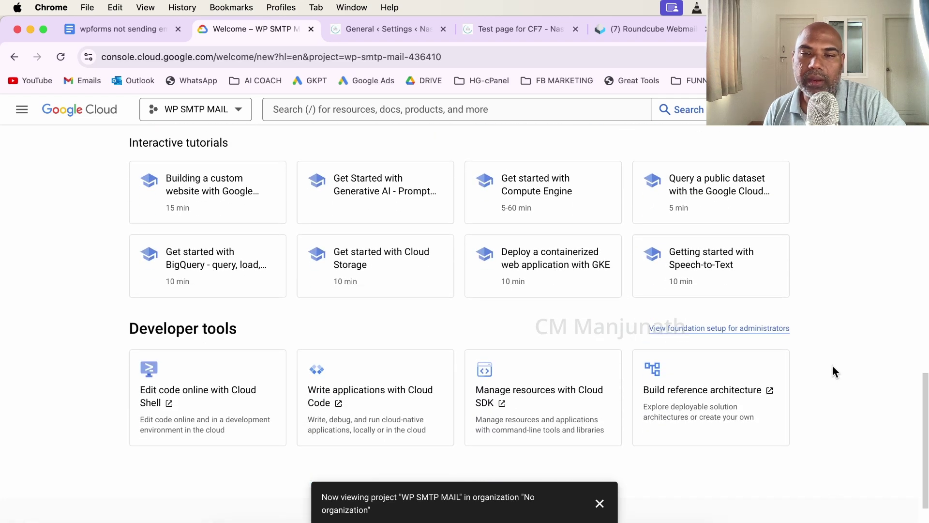
scroll(838, 369, up, 10)
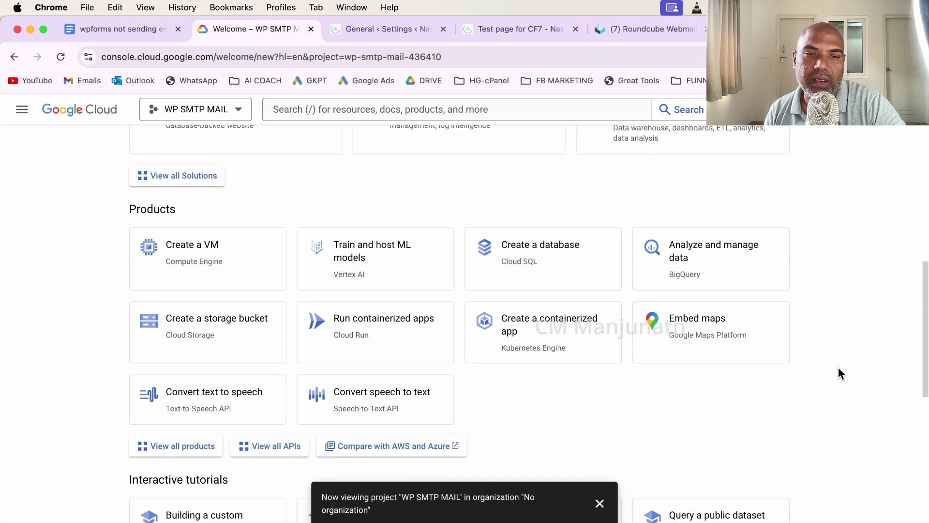
scroll(838, 368, up, 5)
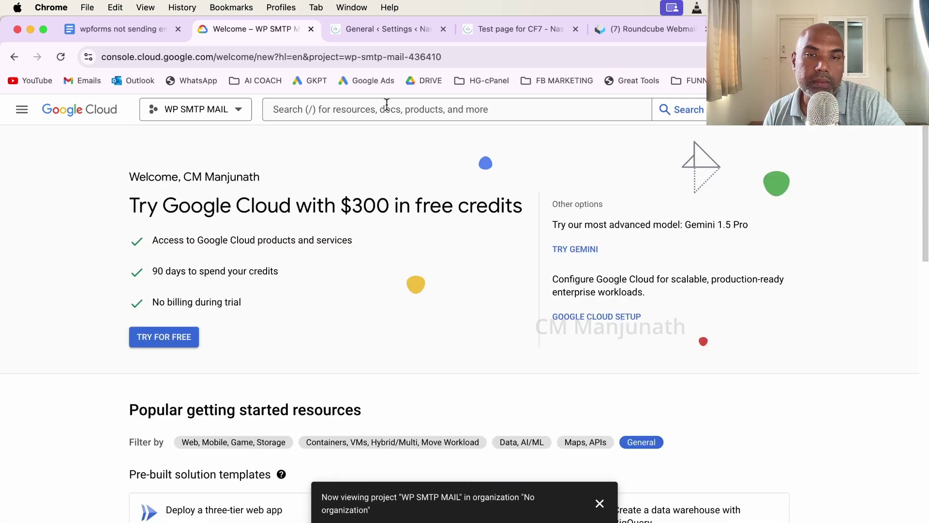
Search the console for 'api' to open APIs & Services, then check the Step 2 notes.
click(382, 112)
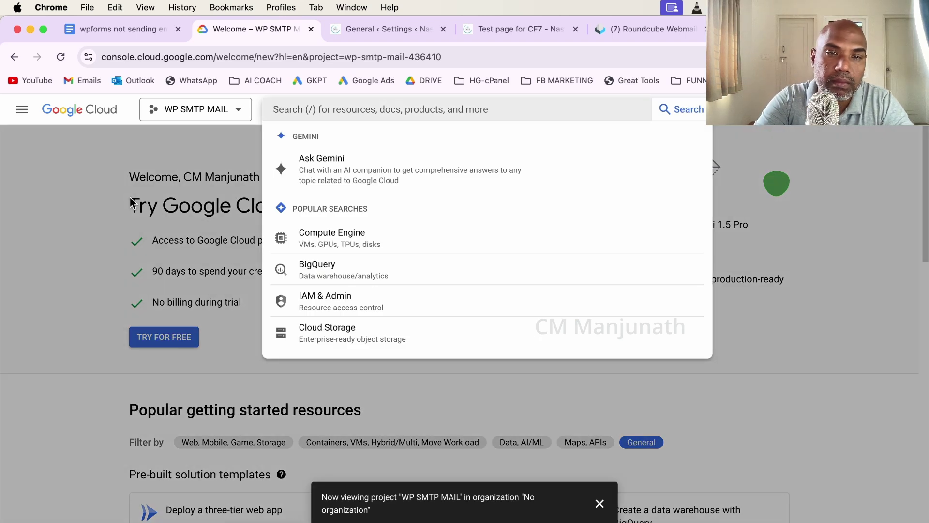
text(api)
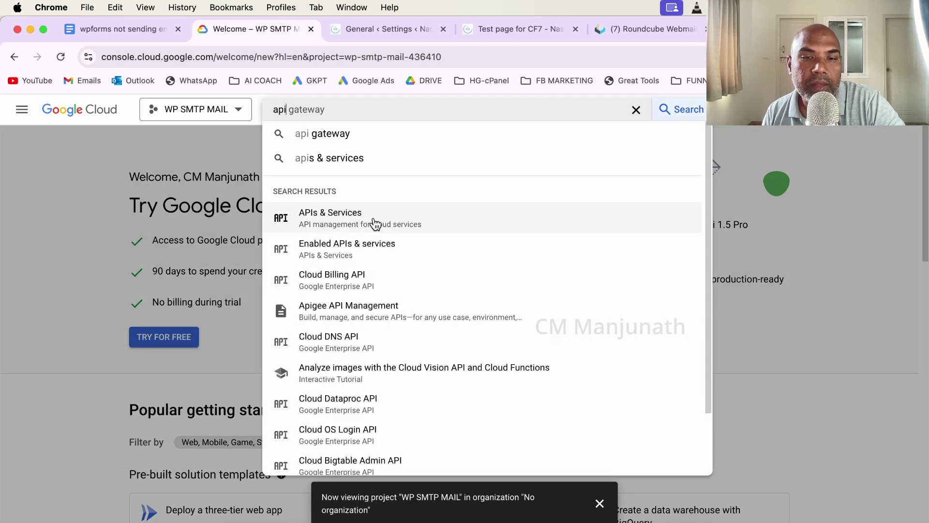
click(373, 219)
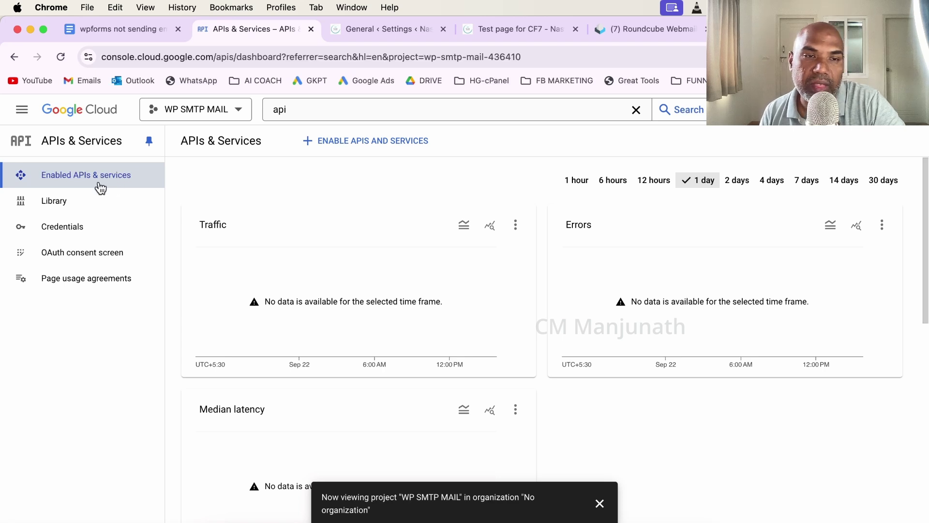
click(113, 28)
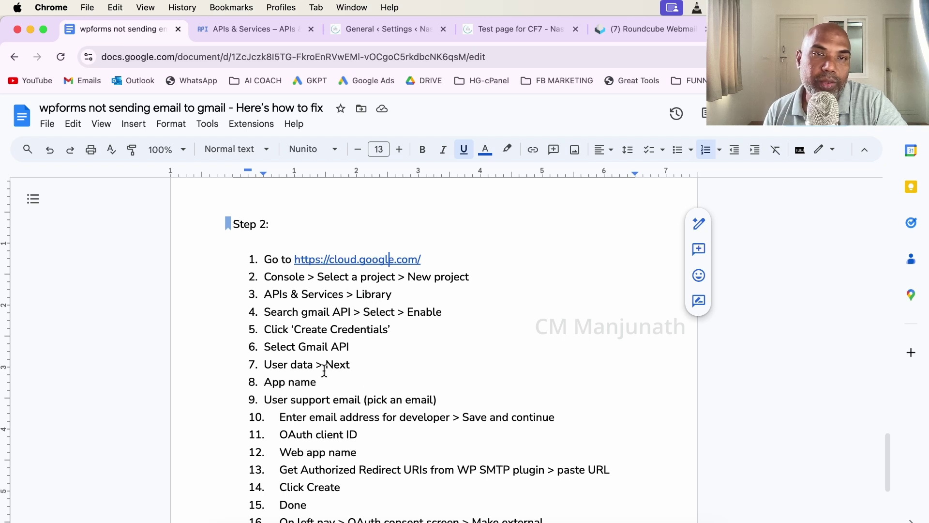
Open the API Library, then check the notes' 'Search gmail API' step.
click(234, 34)
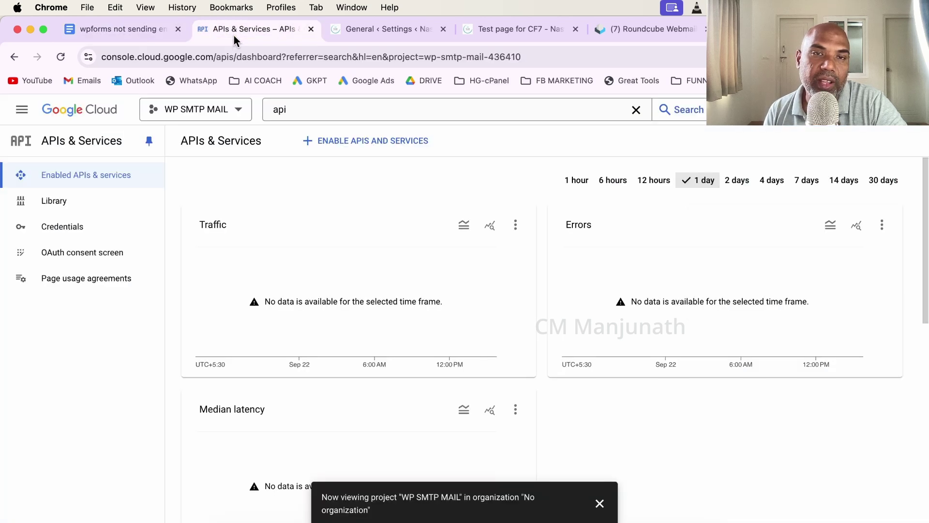
click(46, 211)
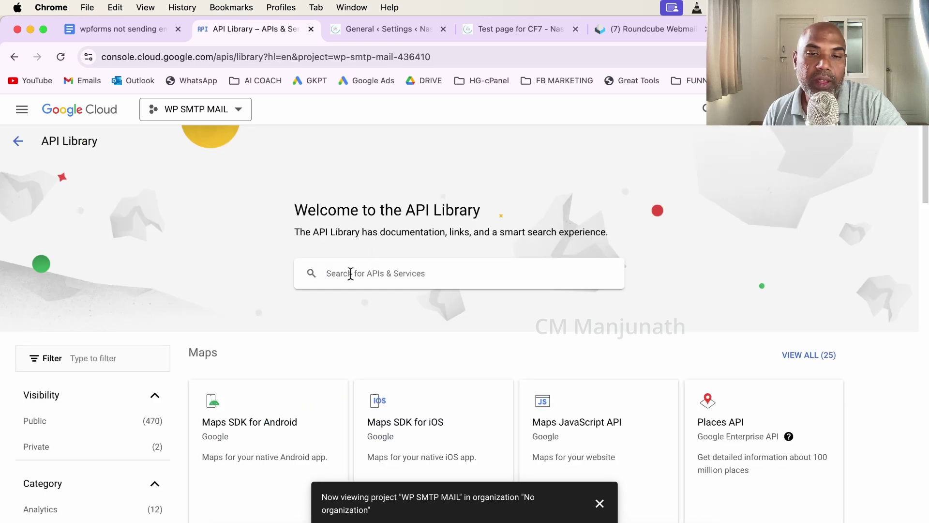
click(143, 34)
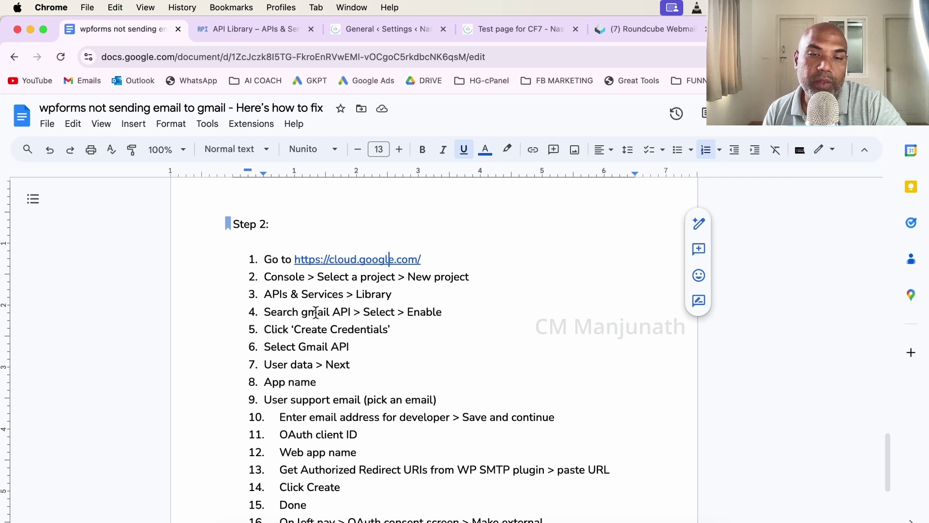
drag(270, 310, 345, 313)
click(372, 314)
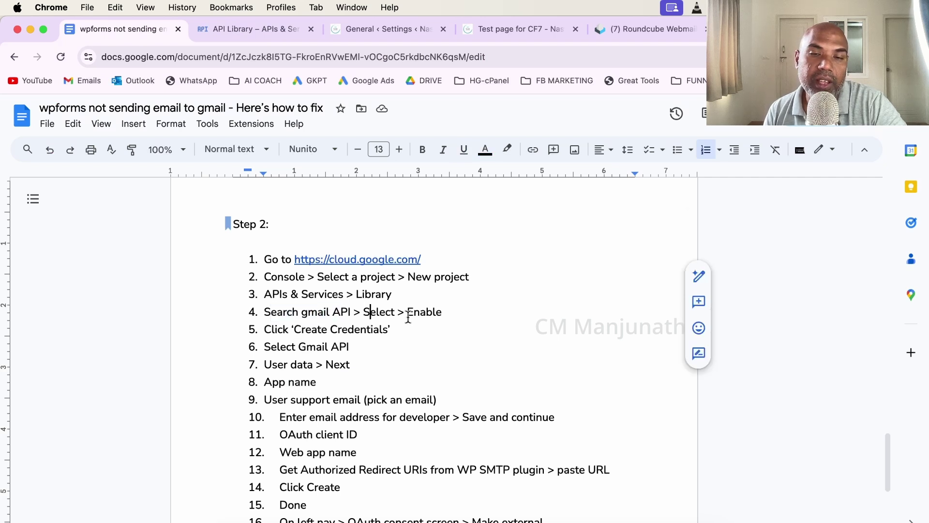
Search the library for 'gmail api', open Gmail API and enable it.
click(232, 29)
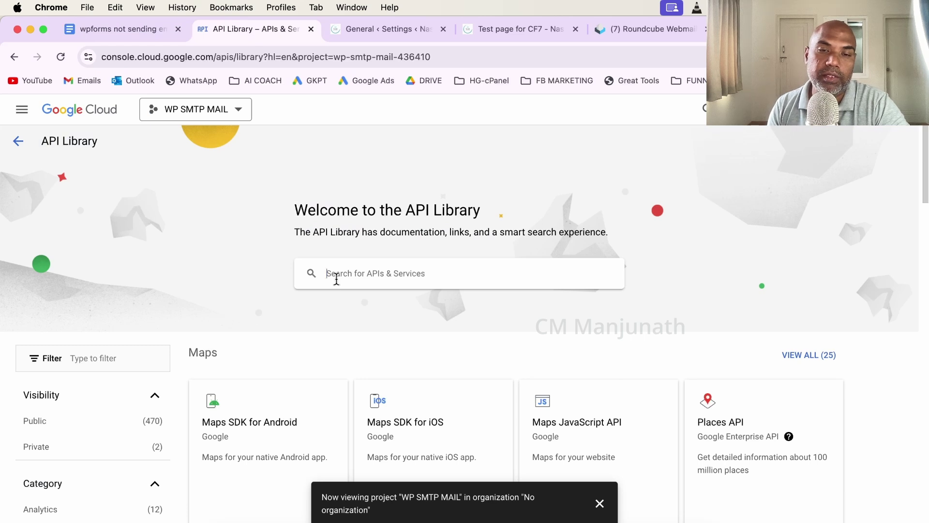
text(gmail api)
key(Return)
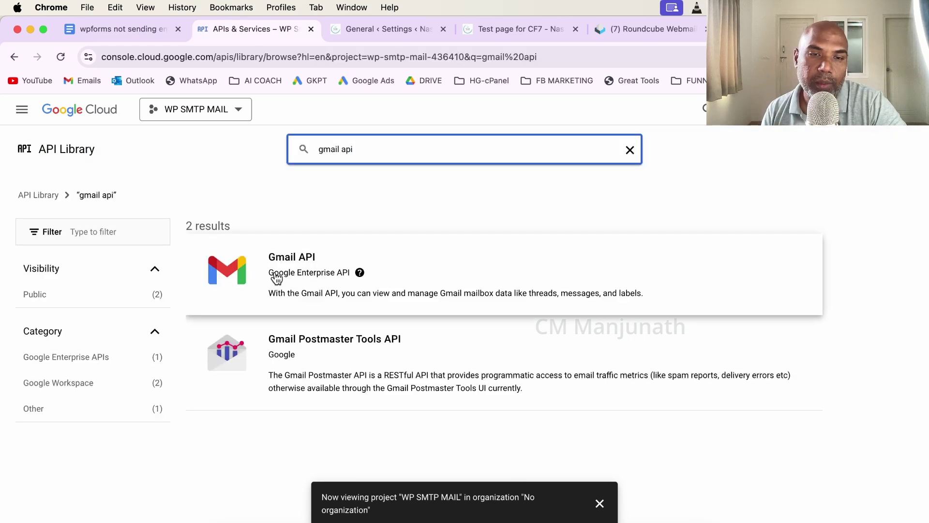
click(274, 275)
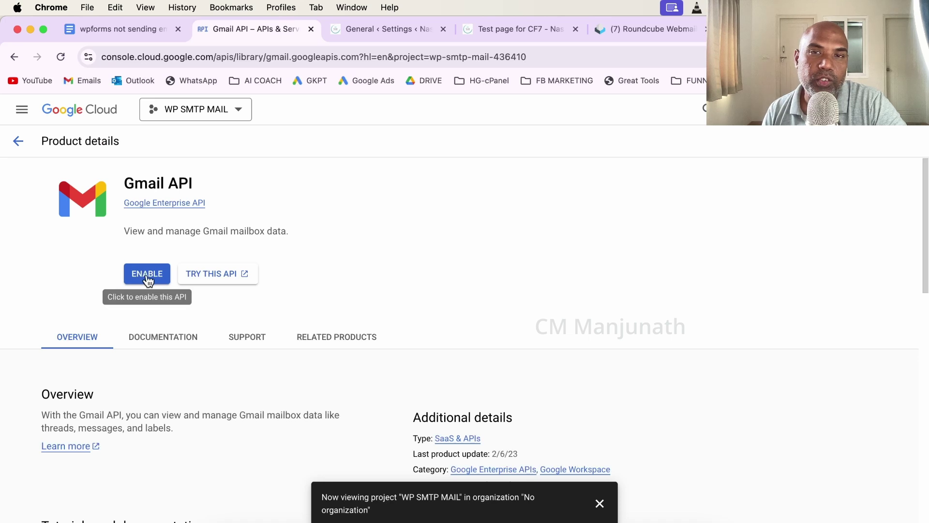
click(147, 280)
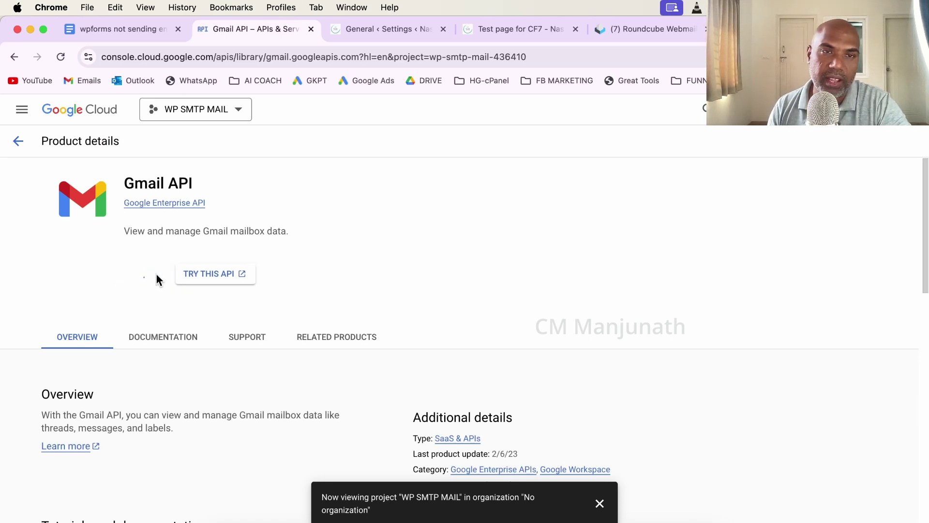
Read the remaining Step 2 items, then return to the Gmail API page now showing Enabled.
click(153, 31)
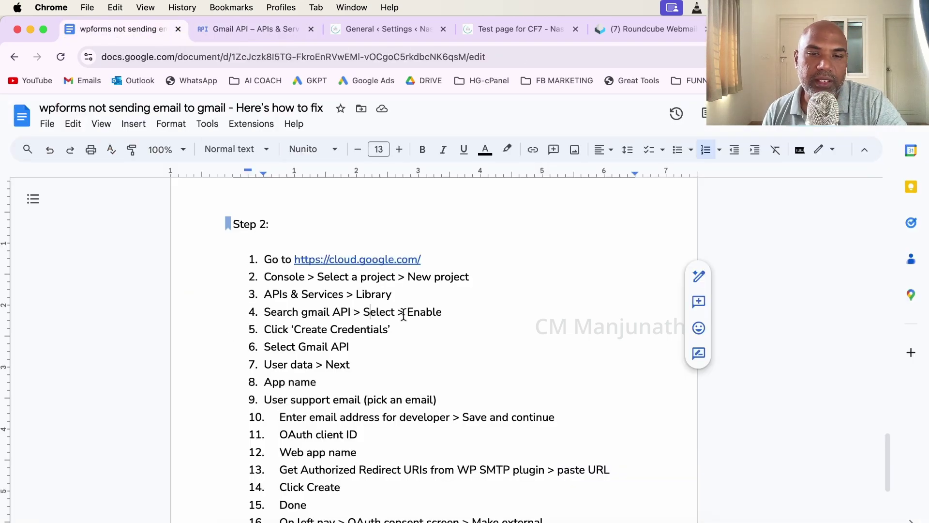
drag(269, 257, 442, 312)
click(444, 313)
scroll(448, 319, down, 2)
scroll(447, 318, down, 3)
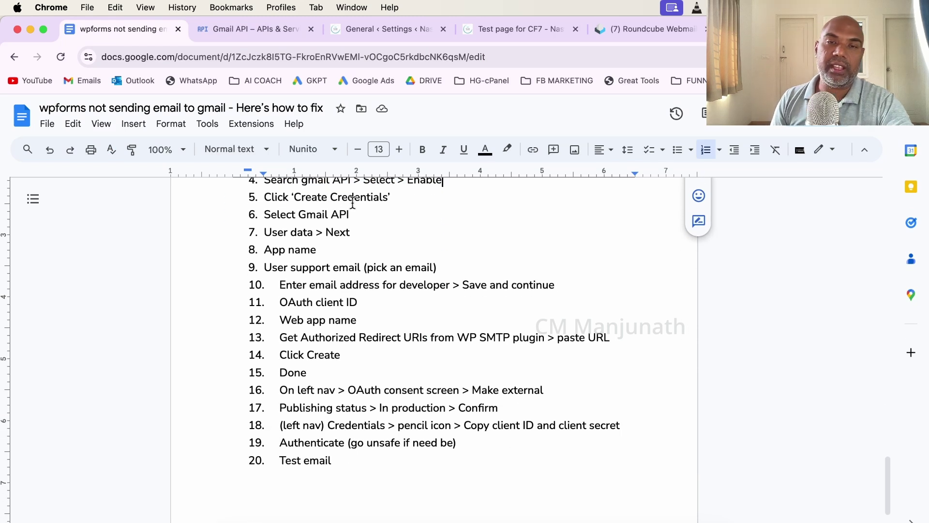
scroll(329, 200, down, 1)
click(235, 27)
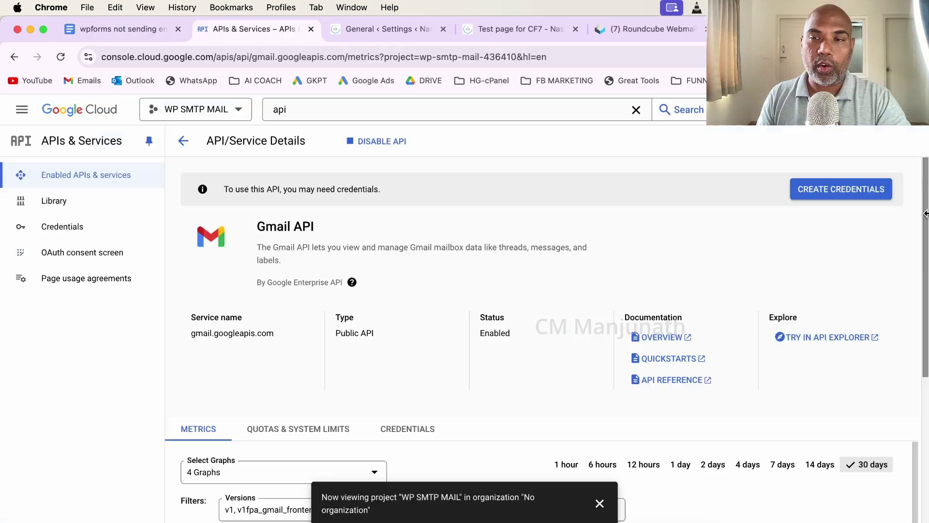
Begin new credentials for the Gmail API, choosing User data as the data accessed.
click(850, 192)
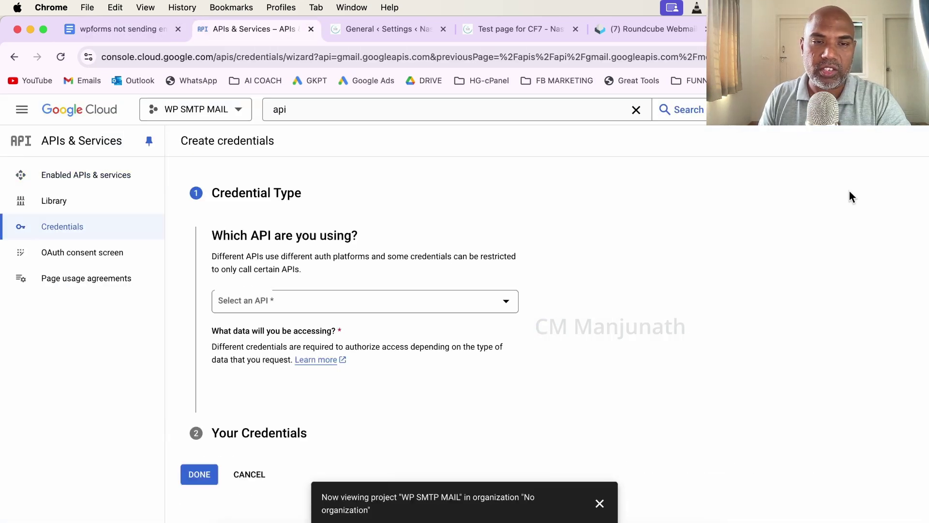
scroll(344, 300, down, 1)
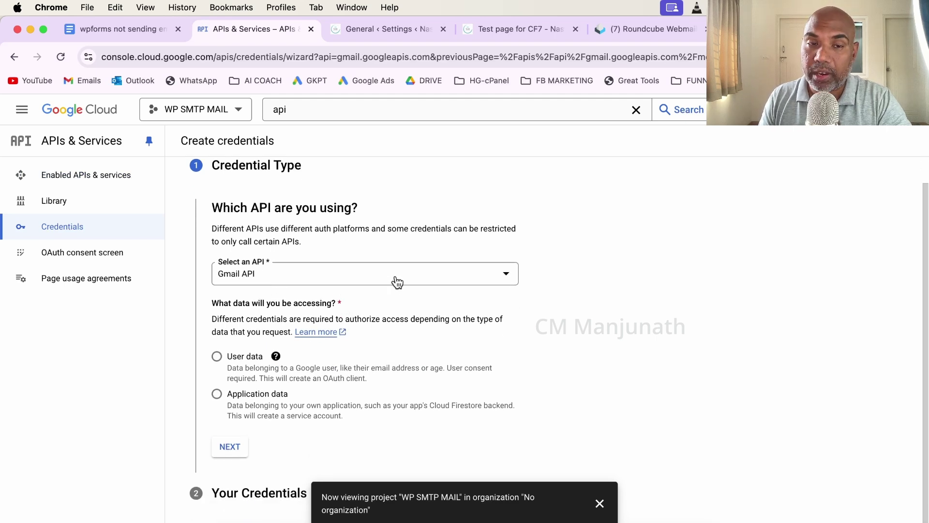
click(432, 280)
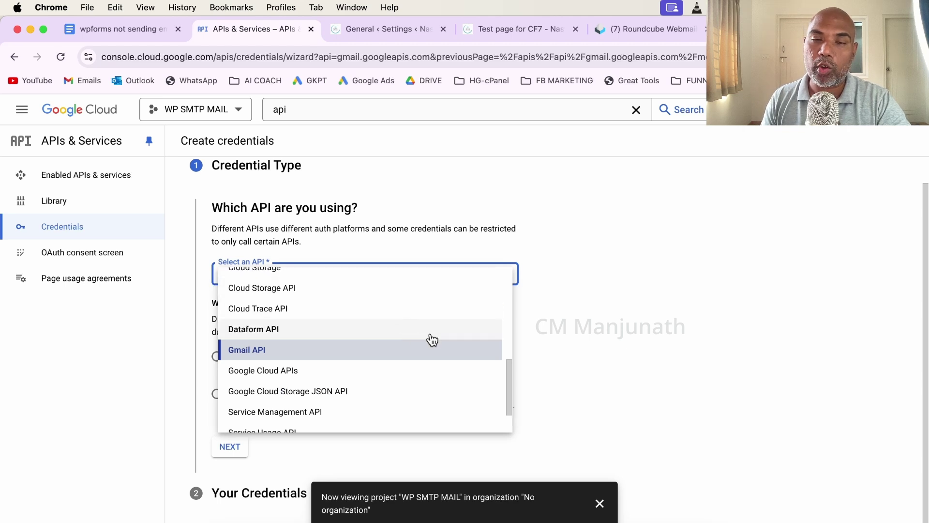
click(446, 350)
scroll(580, 332, down, 1)
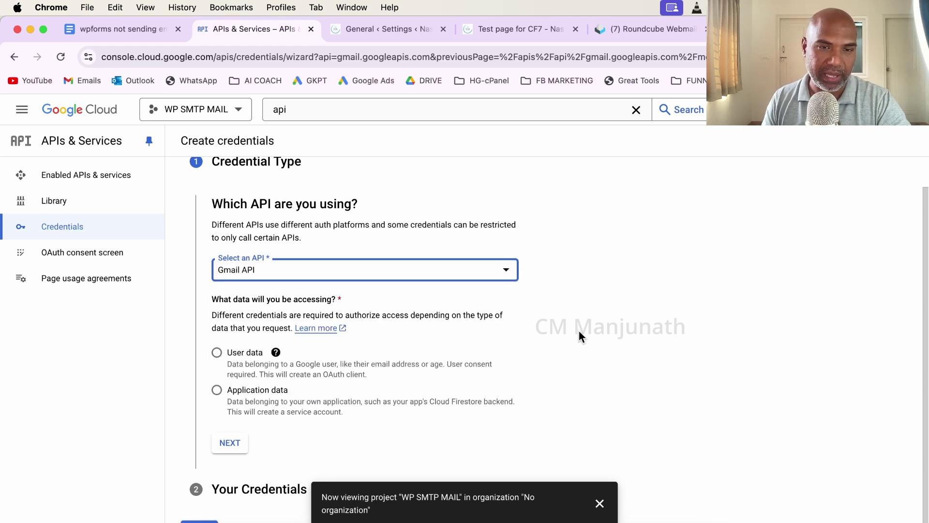
click(217, 356)
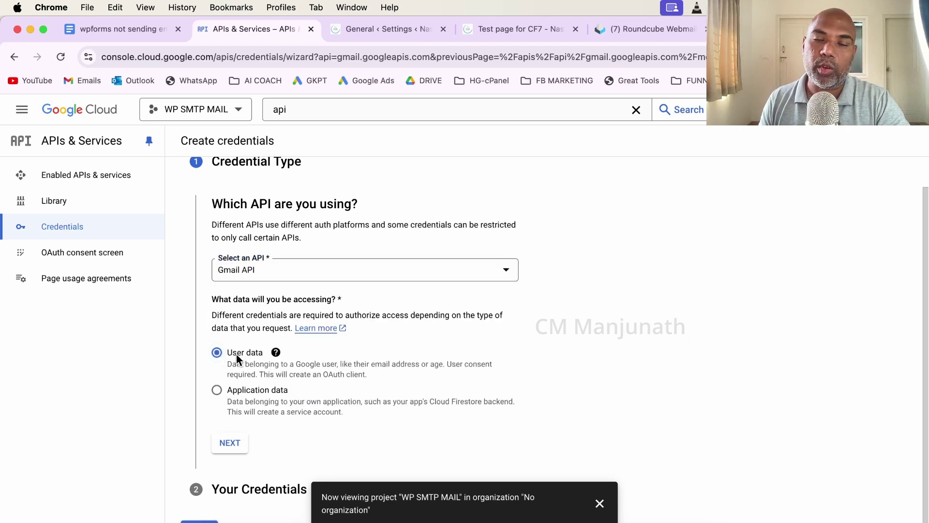
Name the consent-screen app 'WP SMTP MAIL' and use the account's email for user support.
click(235, 445)
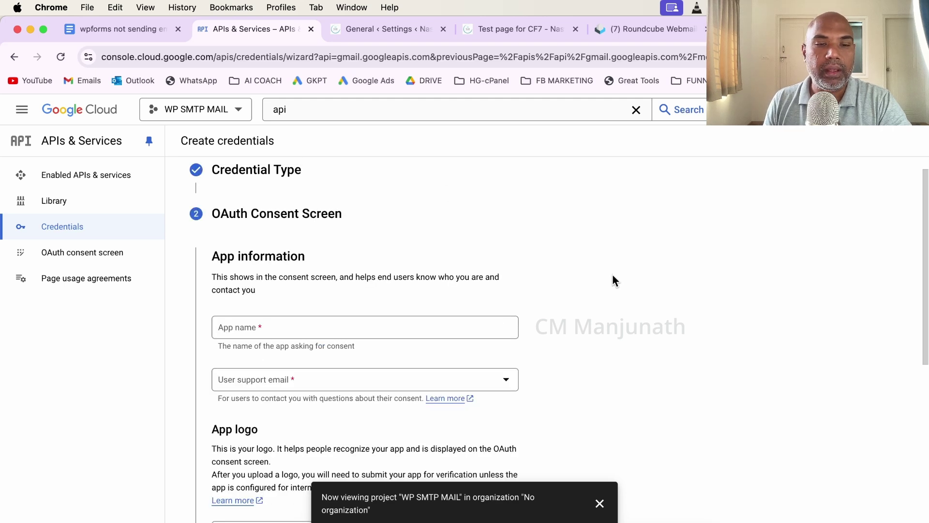
scroll(612, 276, down, 5)
scroll(613, 275, up, 2)
scroll(387, 254, up, 1)
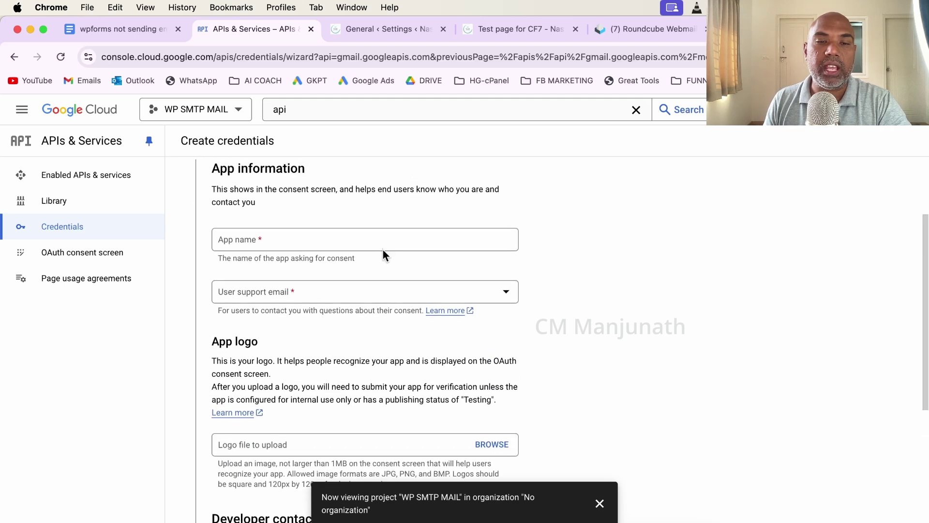
click(386, 243)
text(WP SMT)
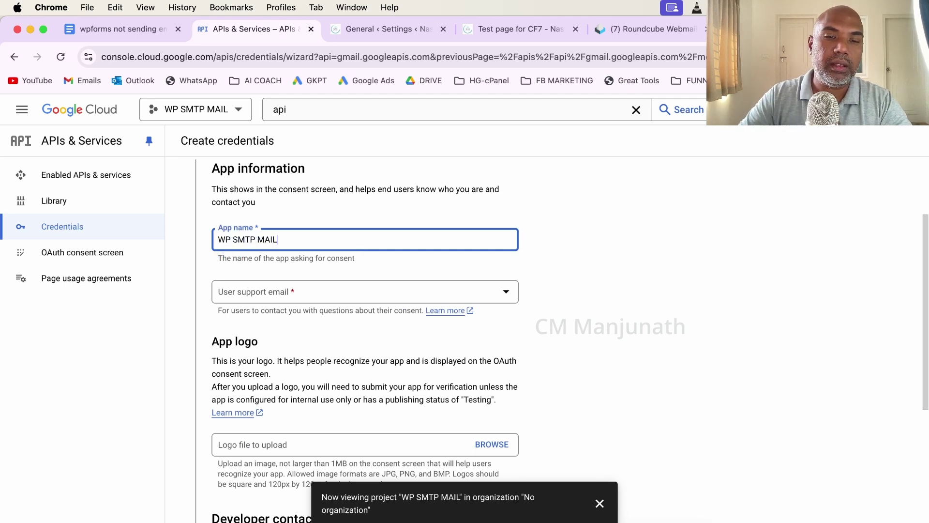
text(P MAIL)
click(286, 292)
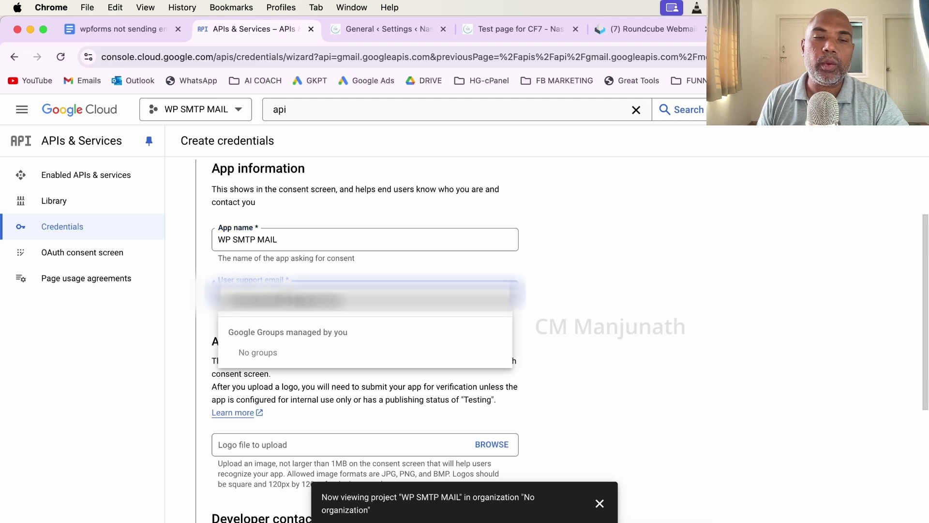
click(286, 295)
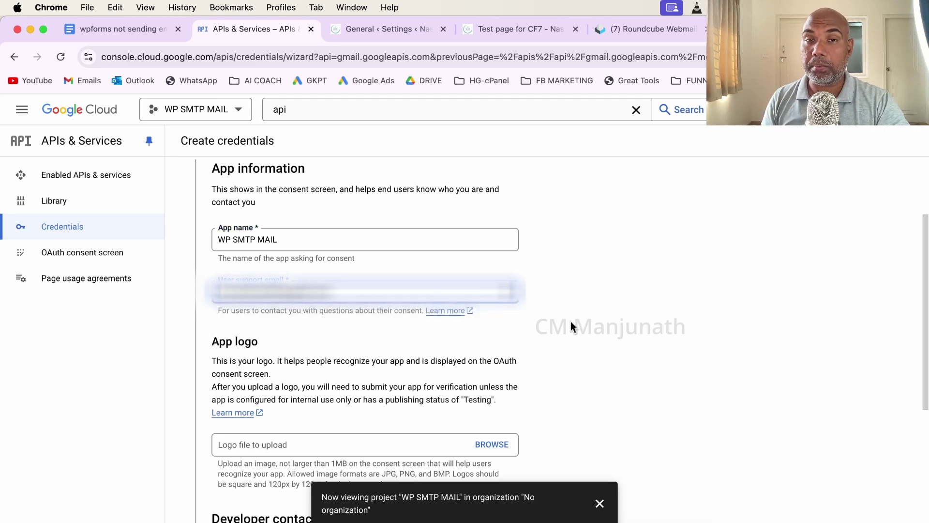
Enter the developer contact email, save the consent screen, and skip the optional scopes.
scroll(570, 321, down, 1)
scroll(554, 282, down, 4)
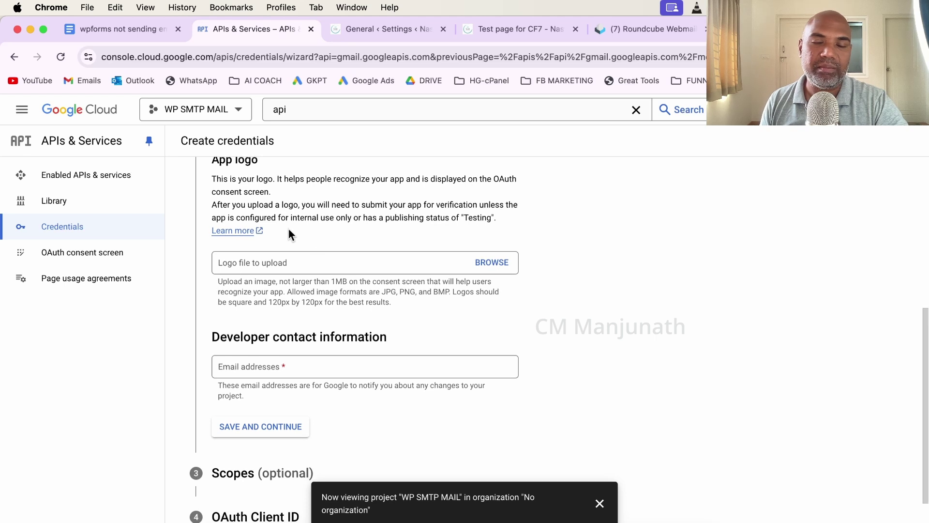
scroll(333, 258, down, 2)
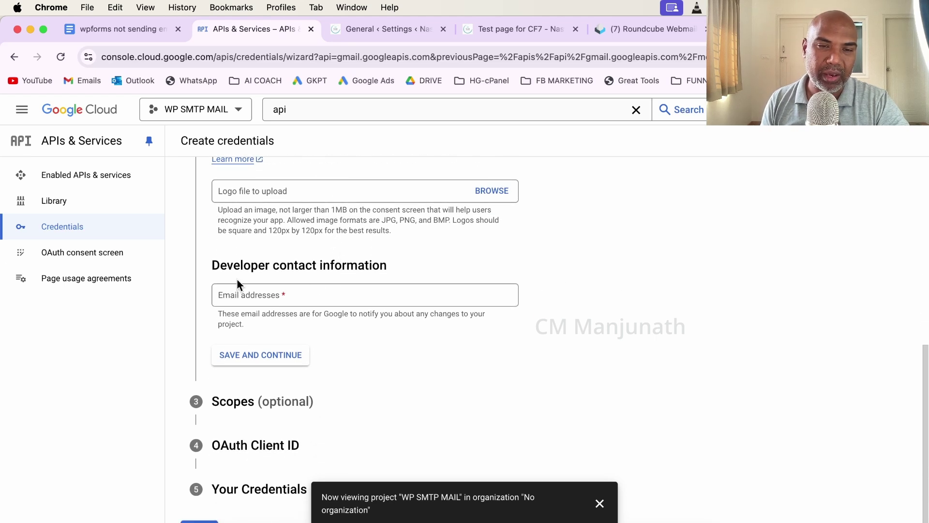
click(239, 295)
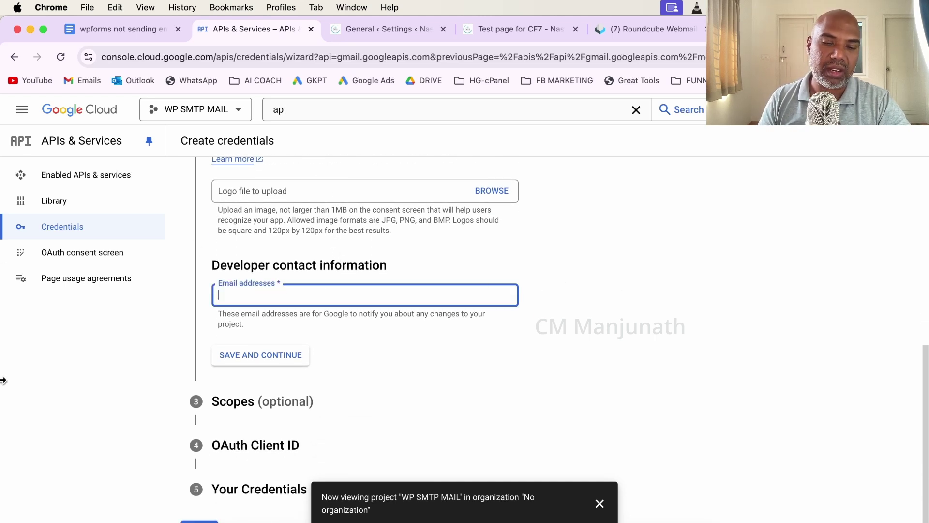
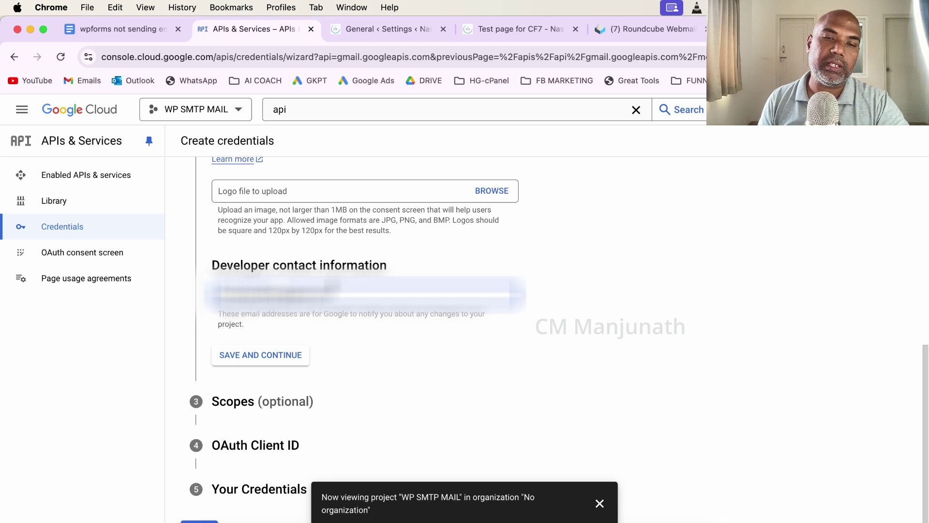
click(280, 358)
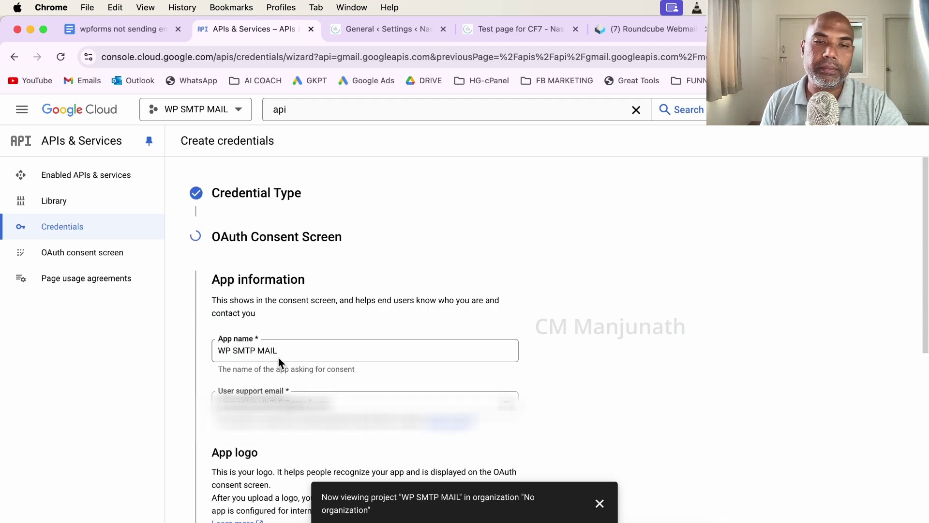
scroll(278, 357, down, 10)
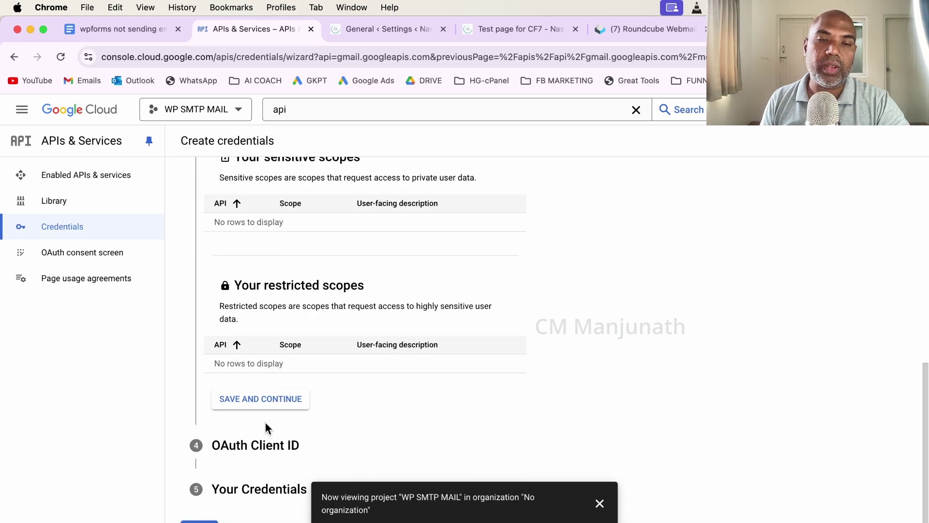
click(264, 406)
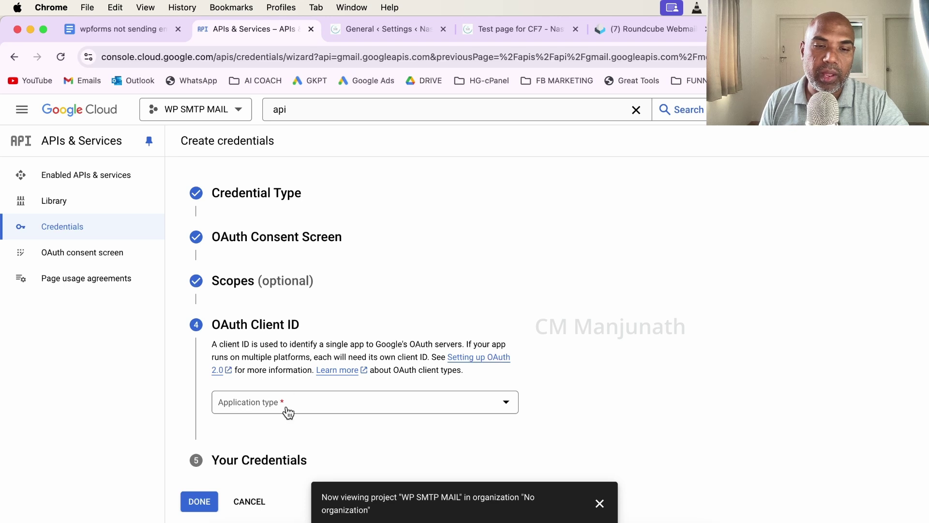
Mark the OAuth client ID step as done in the Google Docs checklist.
click(132, 30)
click(308, 293)
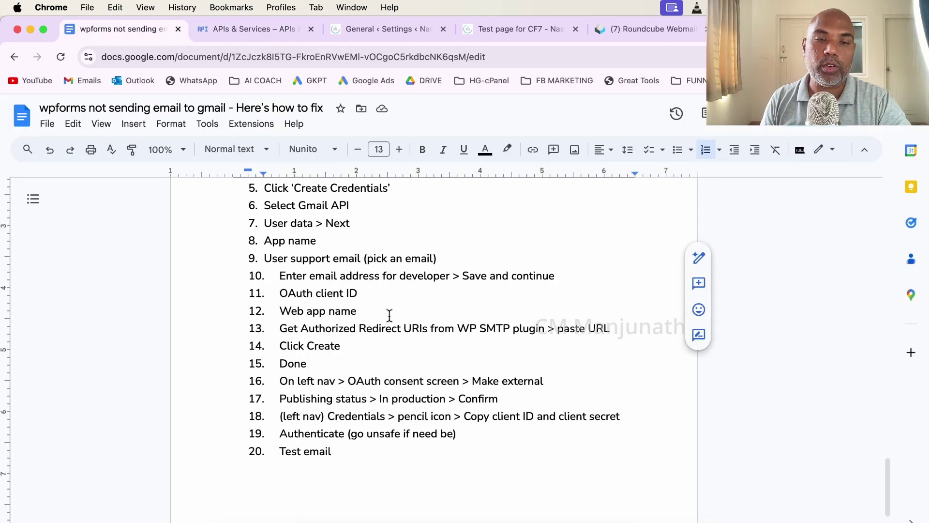
click(237, 30)
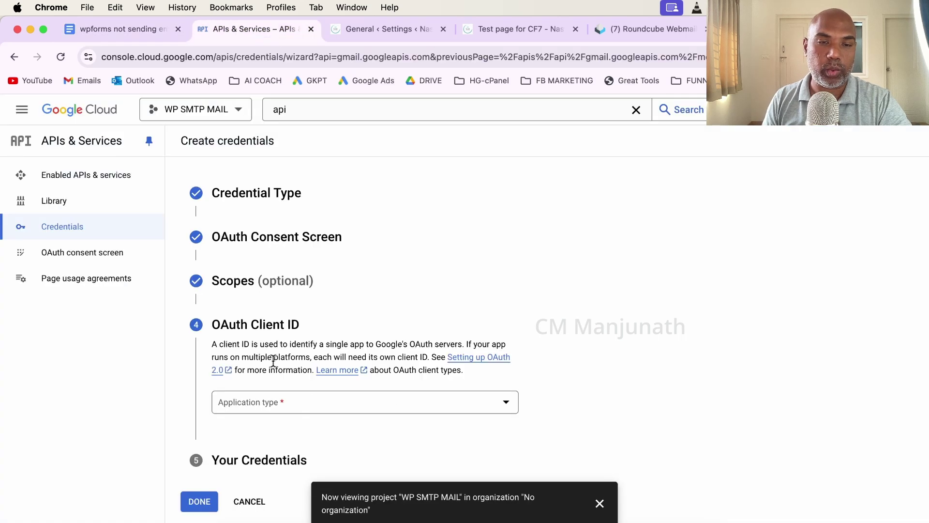
click(138, 30)
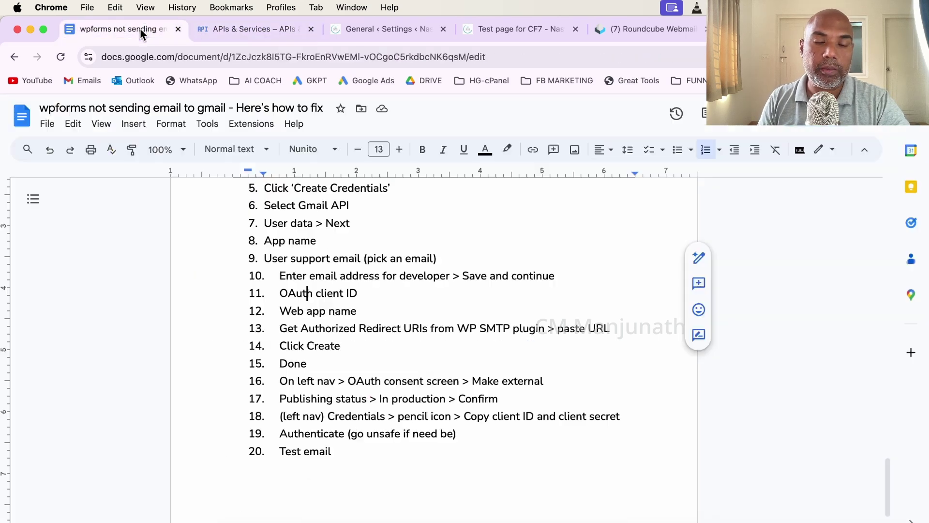
key(ctrl+Tab)
Set the OAuth client's application type to Web application, keeping the name Web client 1.
click(338, 402)
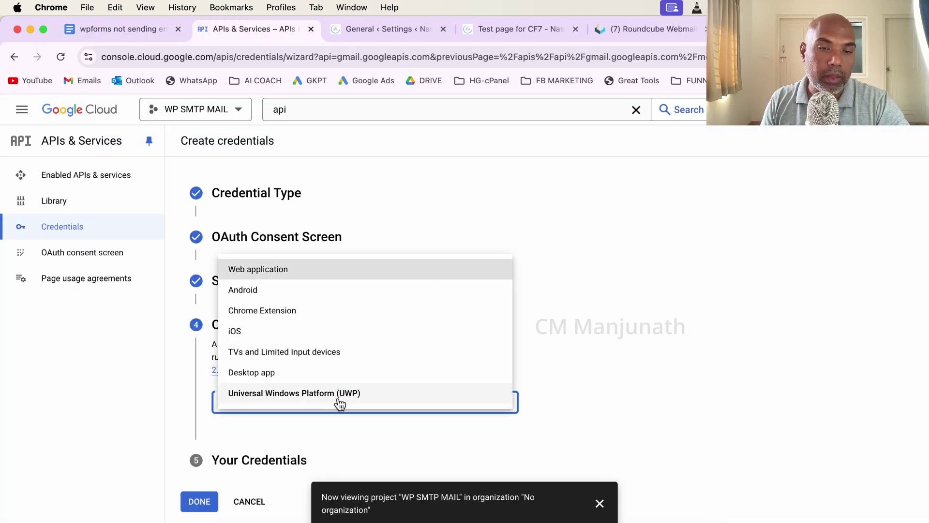
click(291, 269)
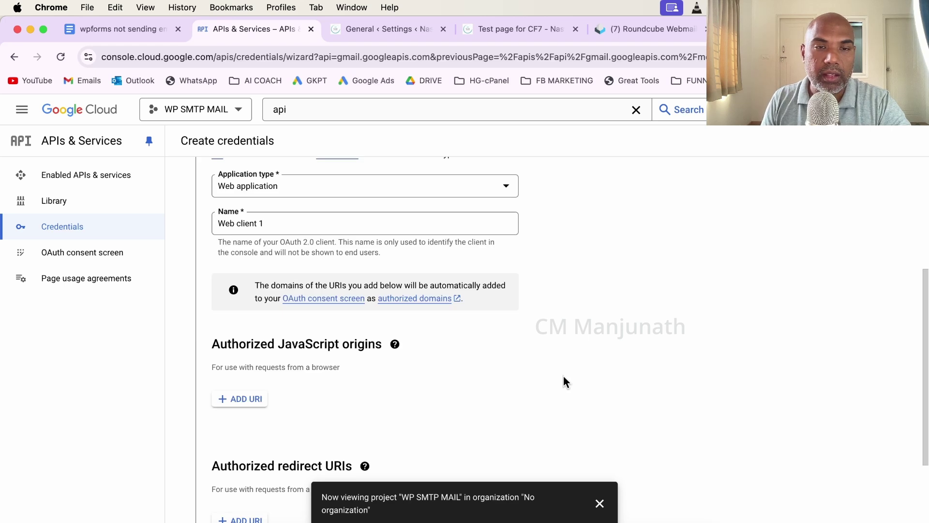
scroll(564, 376, down, 5)
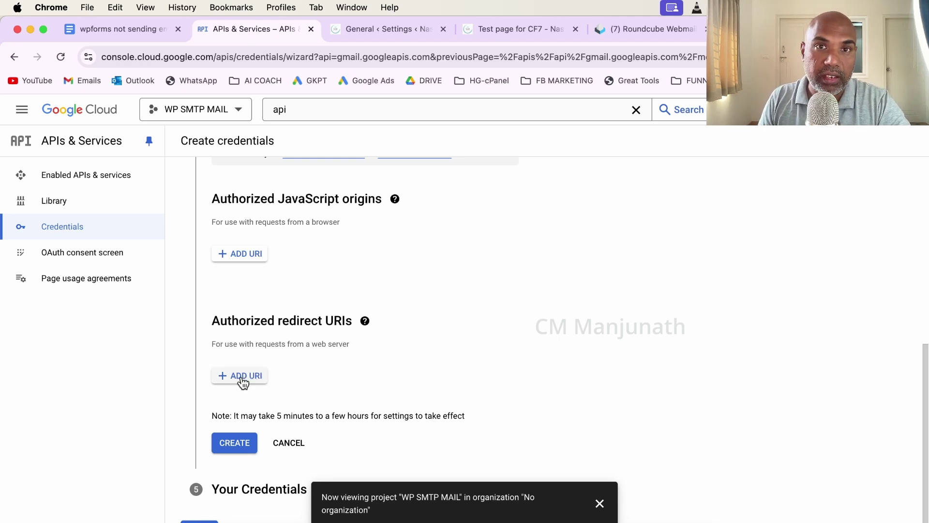
click(370, 35)
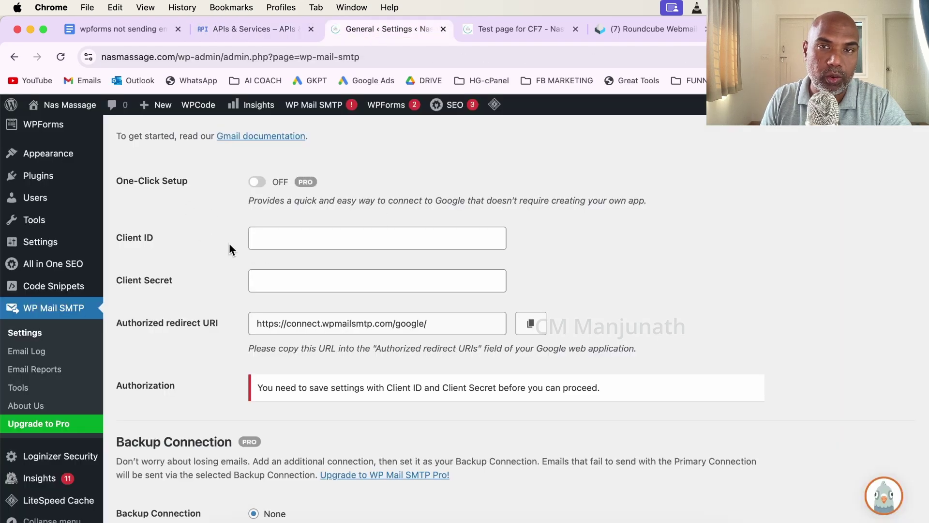
scroll(237, 247, down, 2)
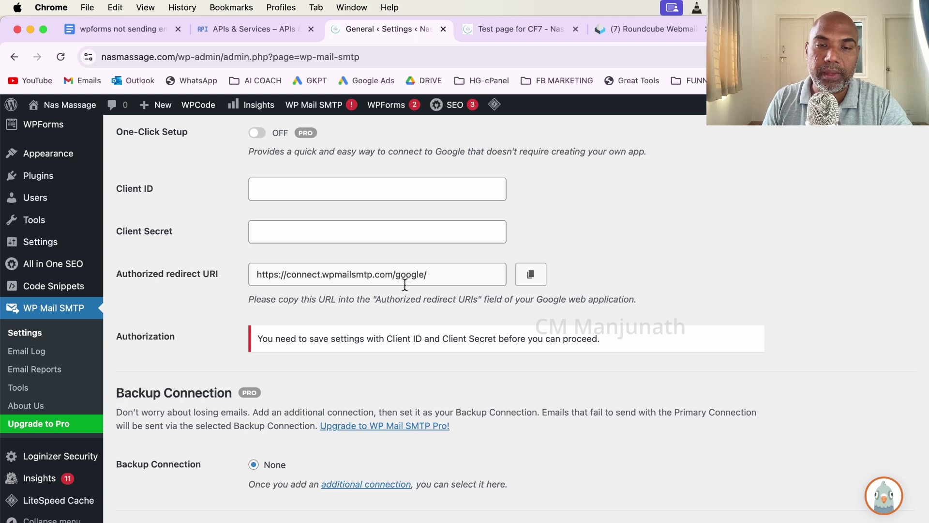
click(531, 274)
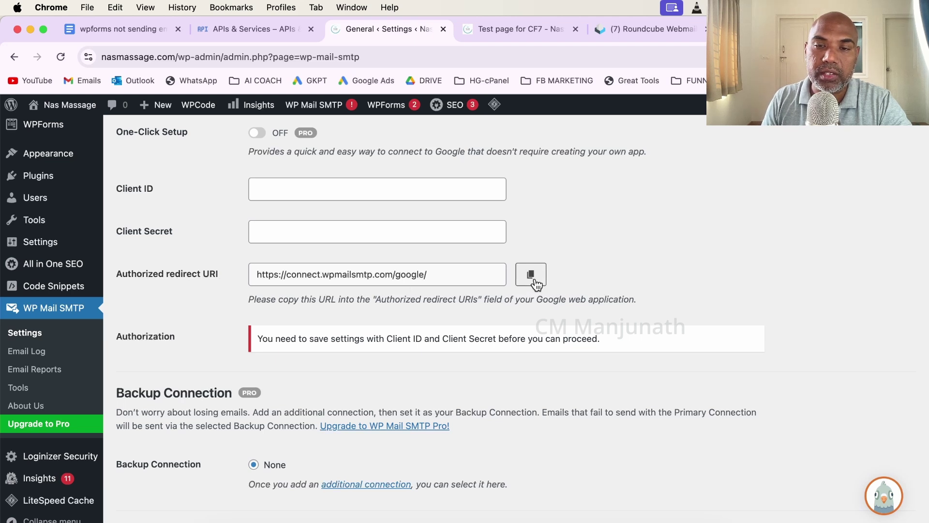
click(531, 275)
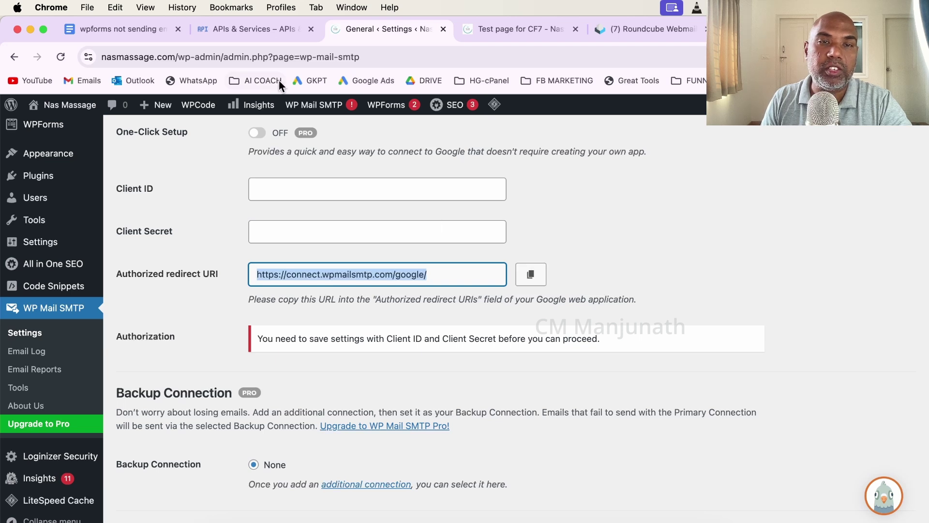
click(262, 31)
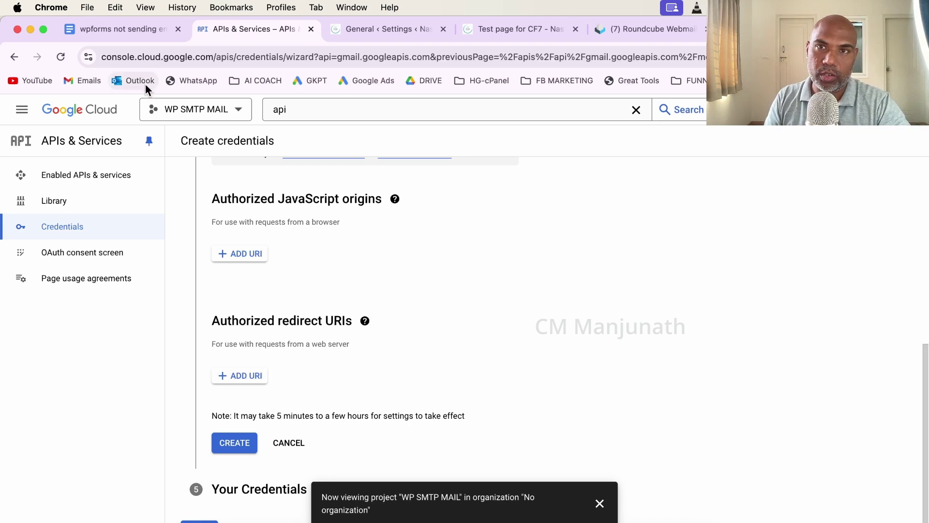
click(250, 373)
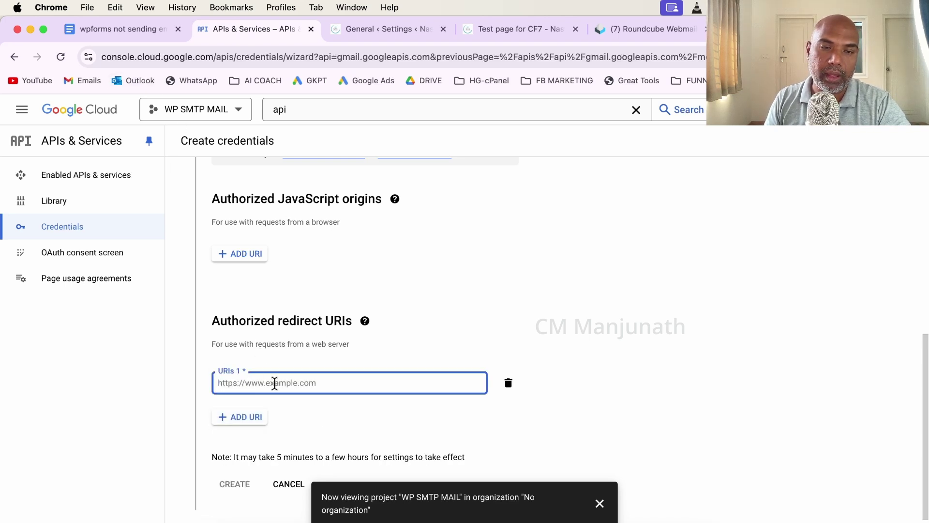
key(super+v)
click(442, 420)
scroll(481, 410, down, 2)
click(229, 442)
scroll(406, 392, down, 5)
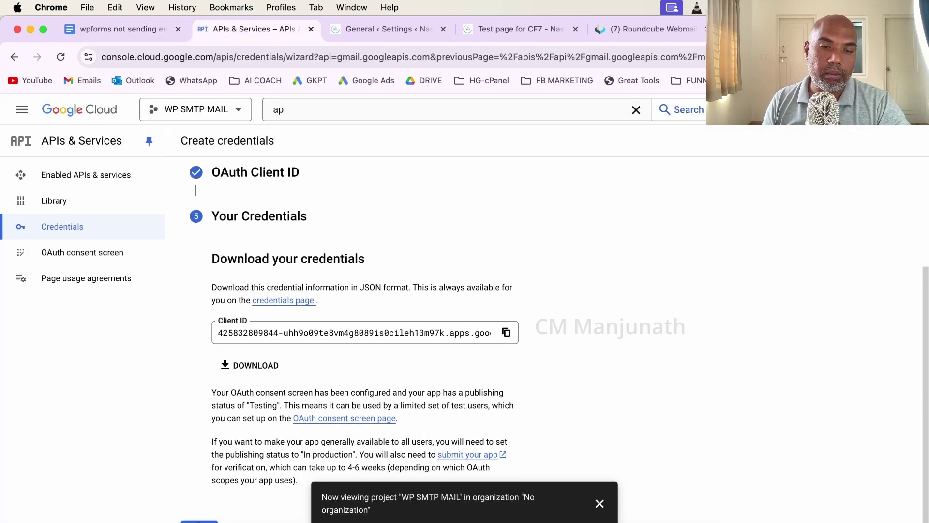
click(199, 521)
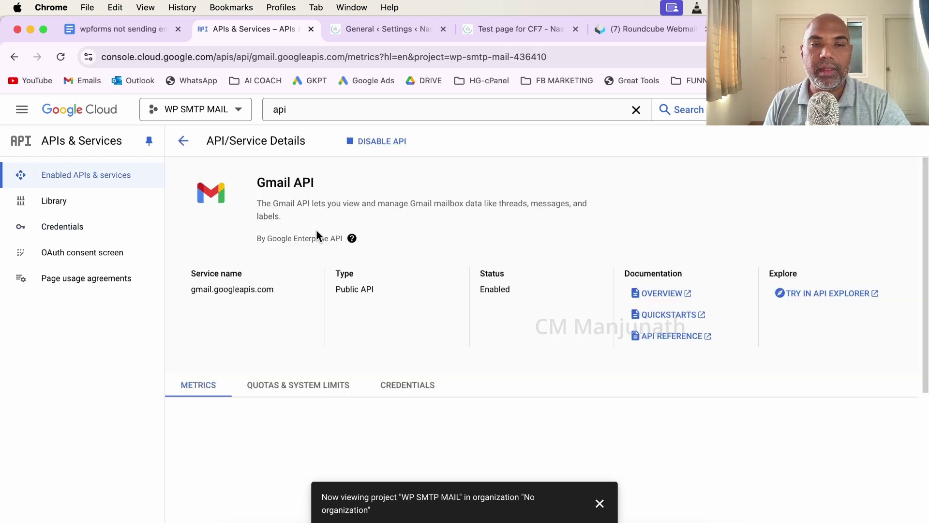
Highlight the completed steps 9 through 15 in the Google Docs checklist.
click(109, 28)
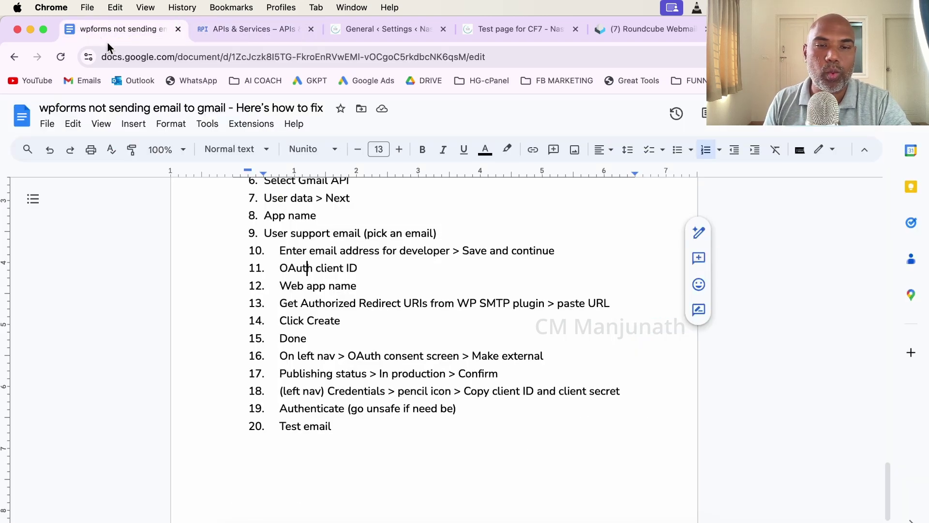
drag(274, 240, 329, 338)
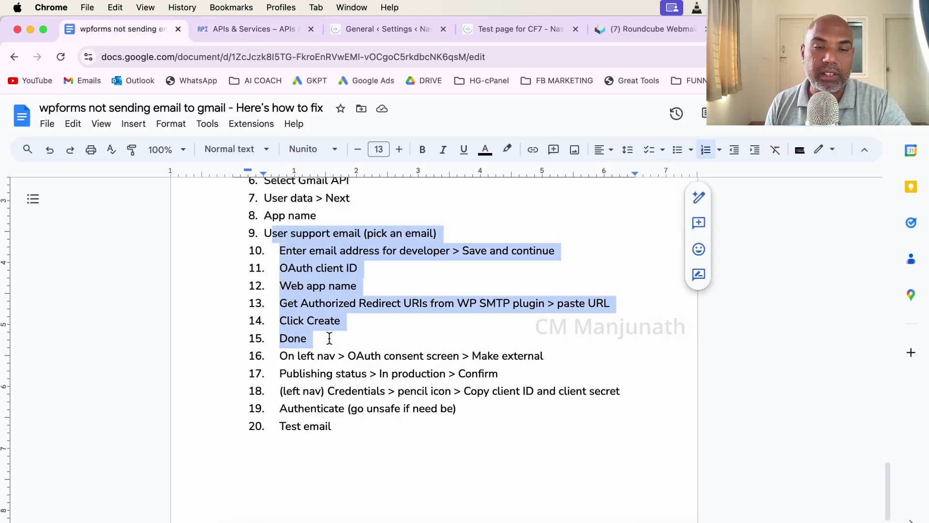
key(ctrl+Tab)
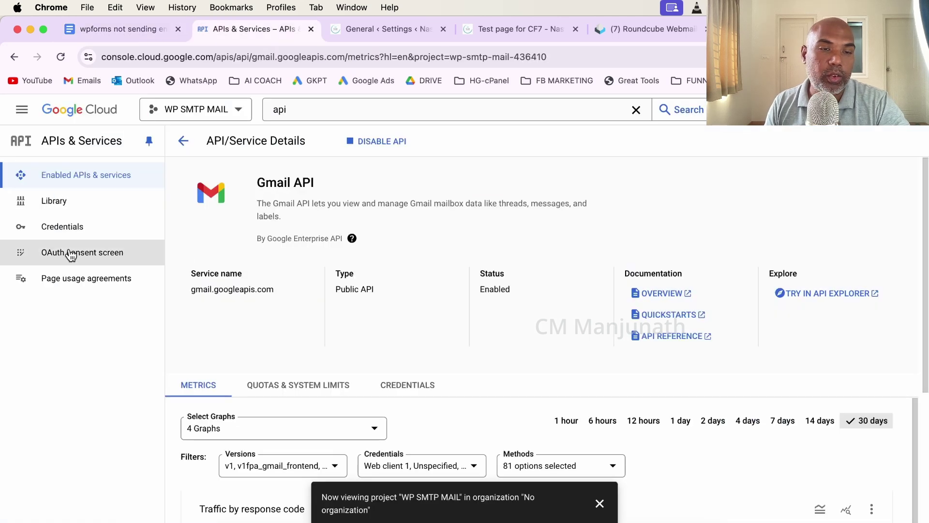
Publish the WP SMTP MAIL app from Testing to production on the OAuth consent screen.
click(70, 256)
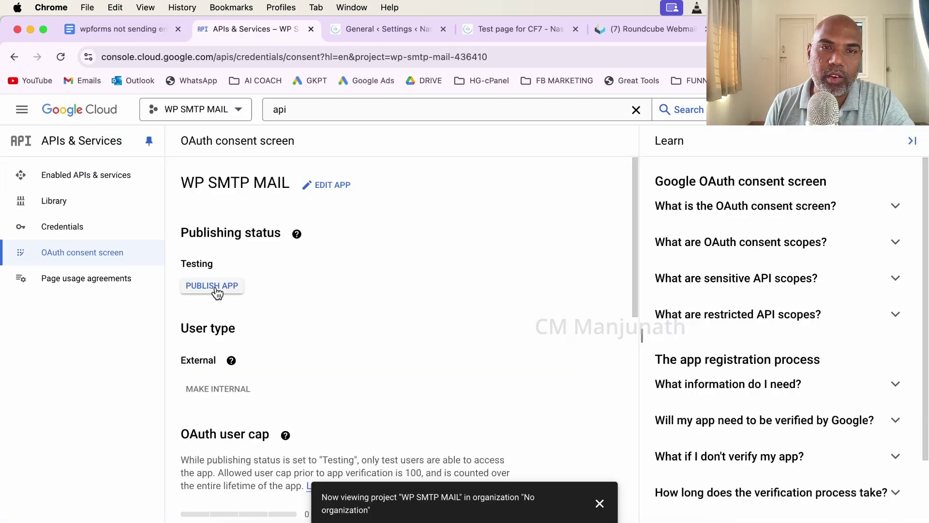
click(213, 286)
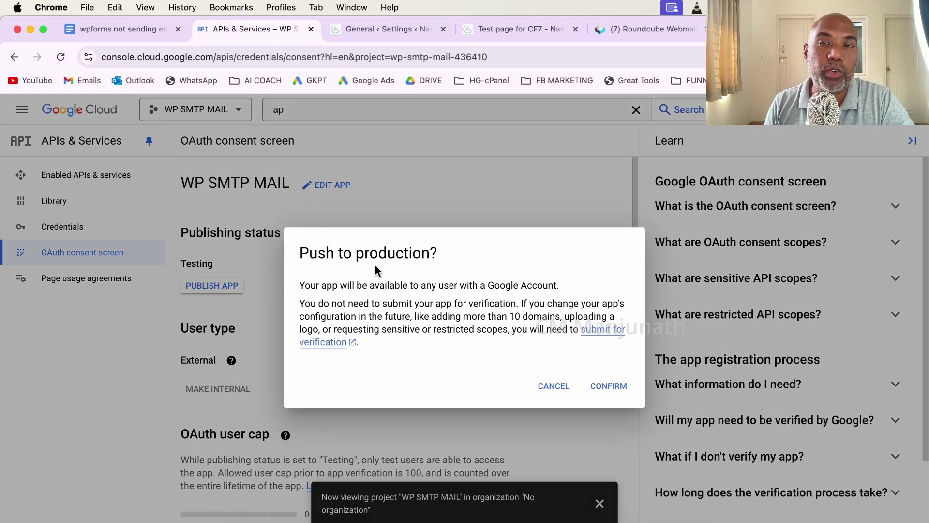
click(607, 385)
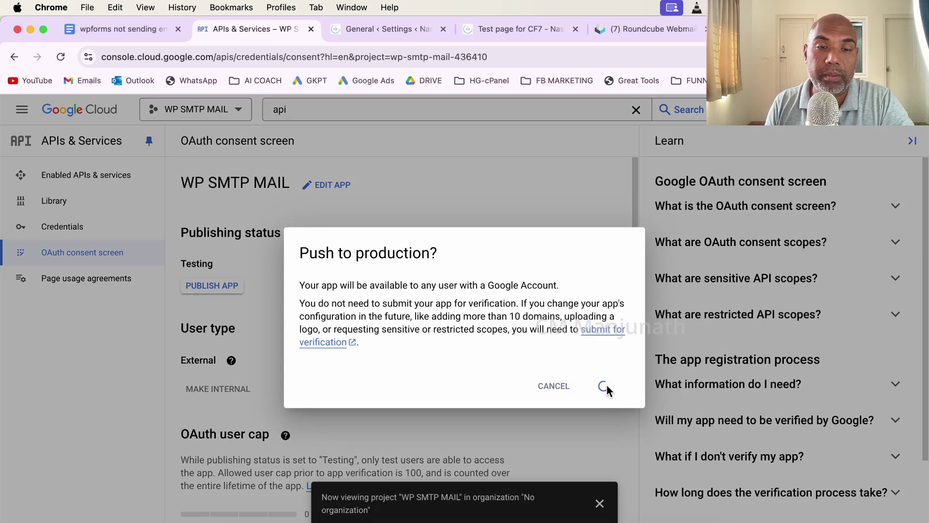
key(ctrl+shift+Tab)
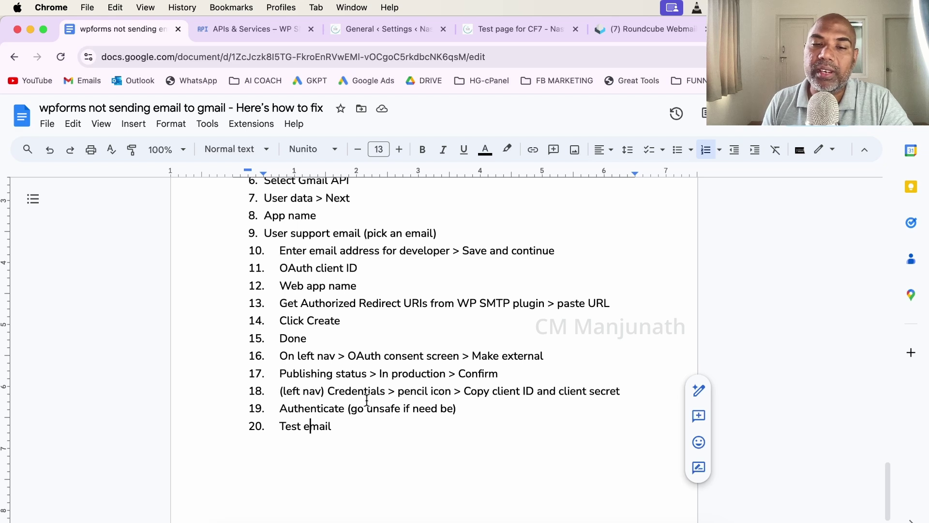
Scroll through the remaining checklist steps, then switch to WP Mail SMTP's settings in WordPress.
scroll(367, 399, down, 1)
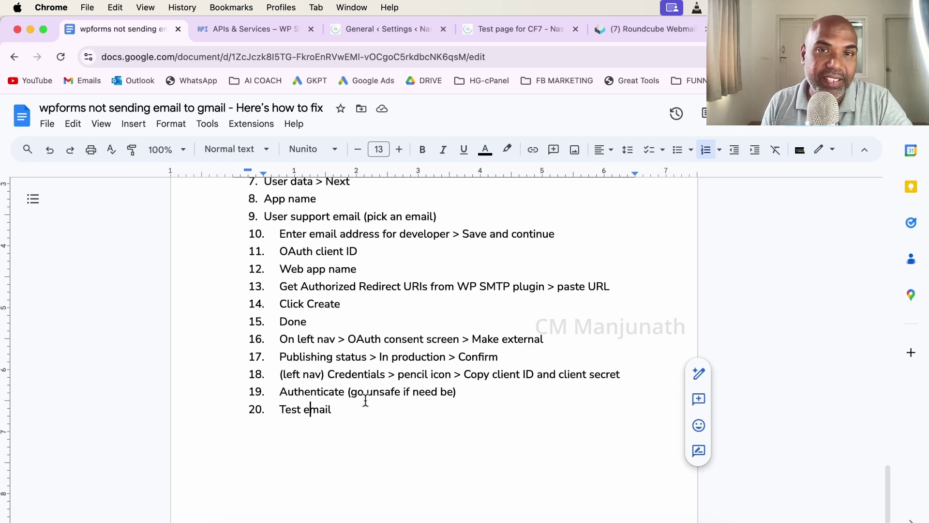
click(372, 28)
scroll(377, 173, up, 1)
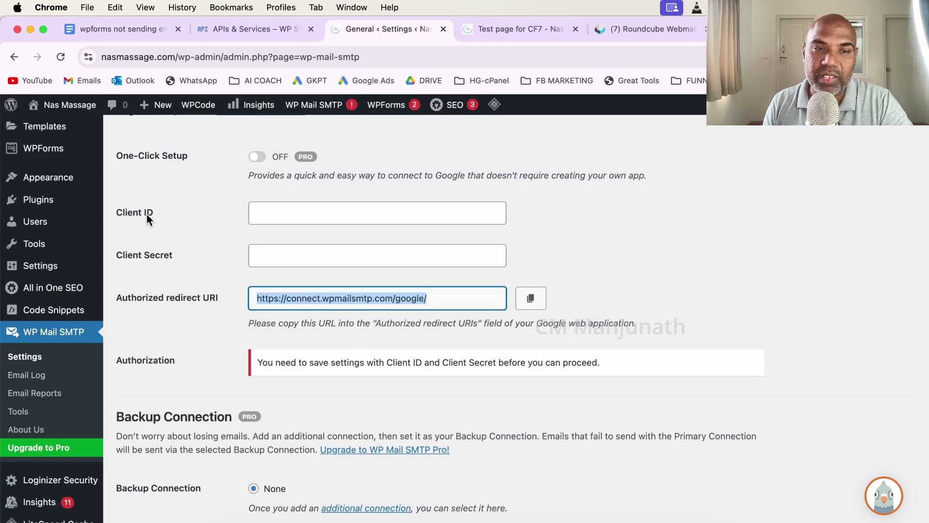
Open Web client 1's details from the Credentials list and select its Client ID.
click(227, 30)
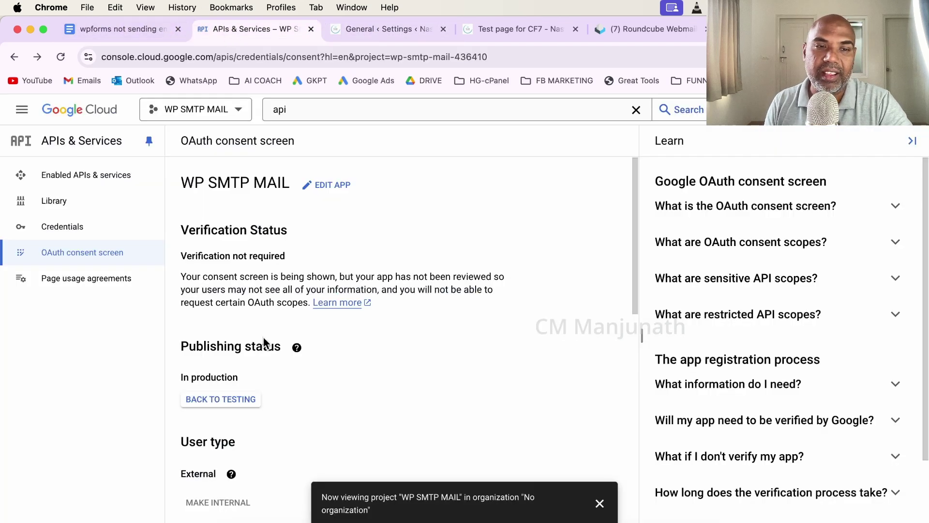
click(79, 237)
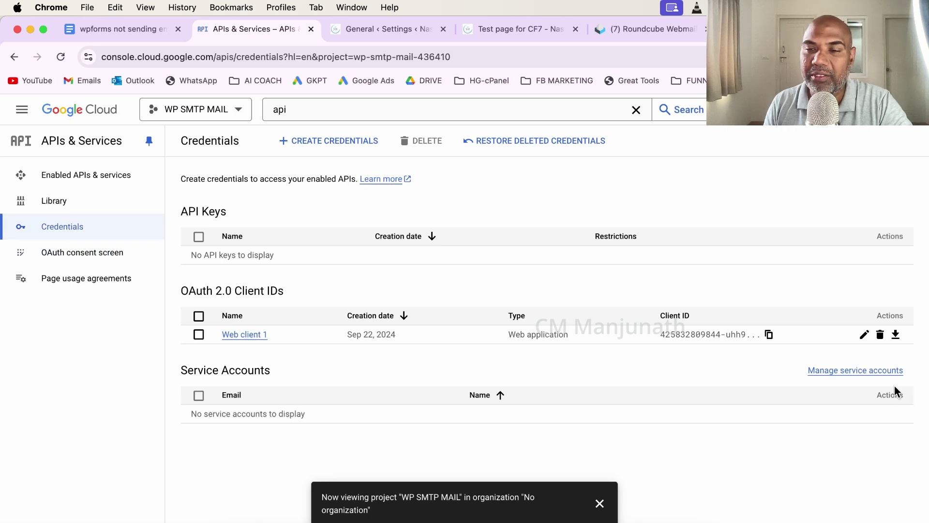
click(863, 335)
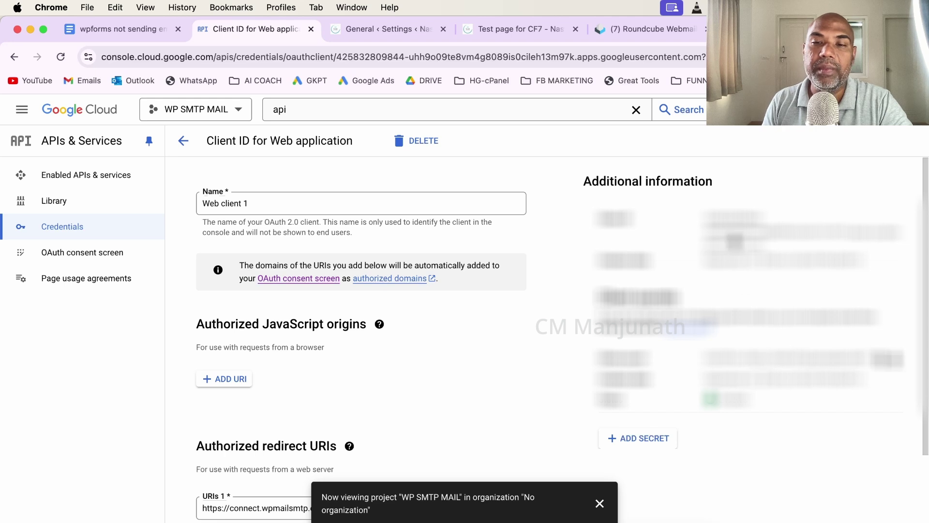
drag(703, 215, 775, 247)
Copy the Client ID from Google Cloud and paste it into WP Mail SMTP's Client ID field.
right_click(740, 230)
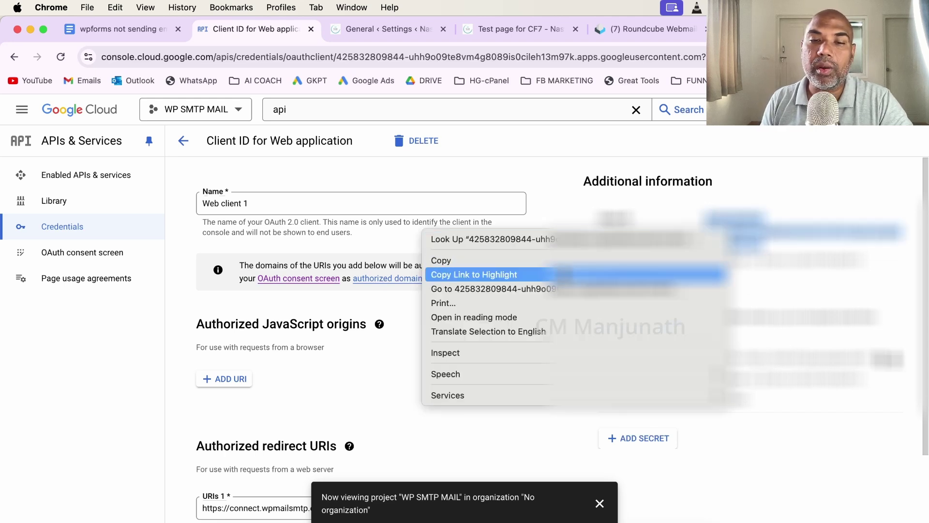
click(465, 260)
click(382, 28)
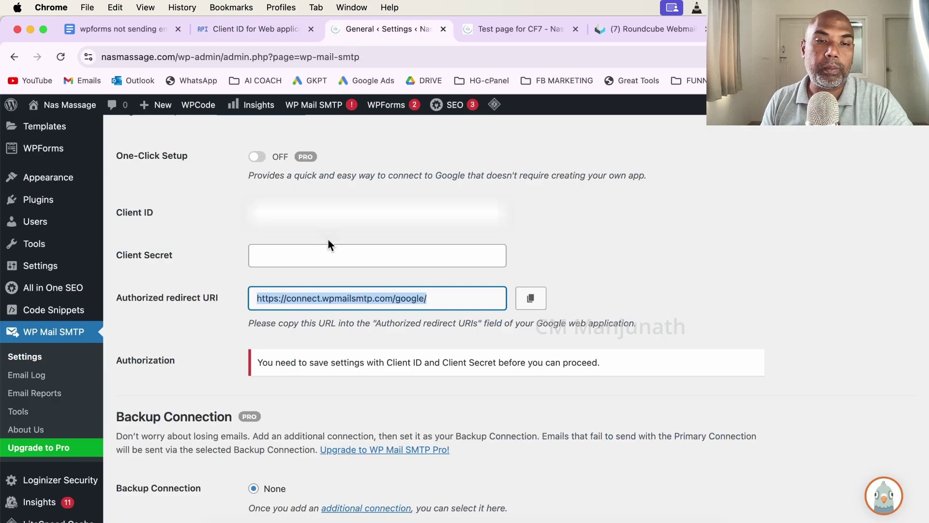
click(332, 214)
right_click(337, 217)
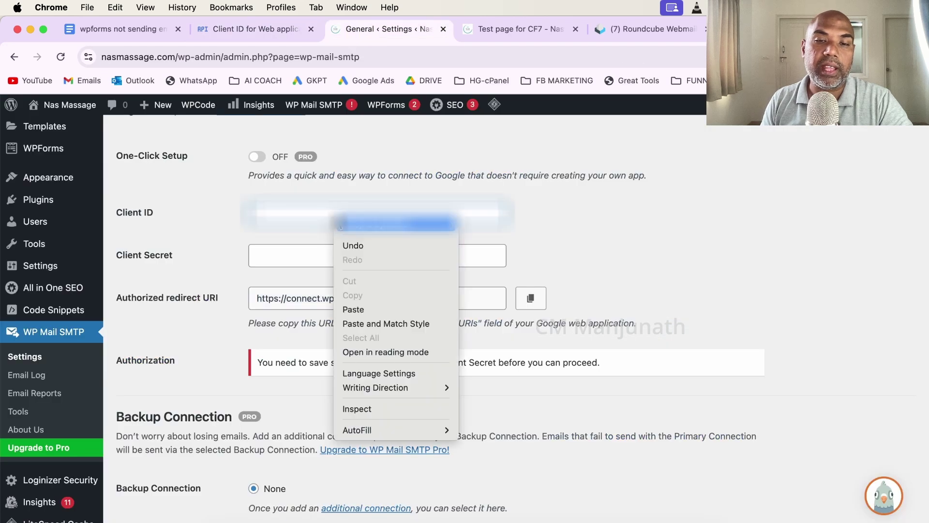
click(385, 309)
Paste the Google client secret into WP Mail SMTP's Client Secret field.
click(236, 31)
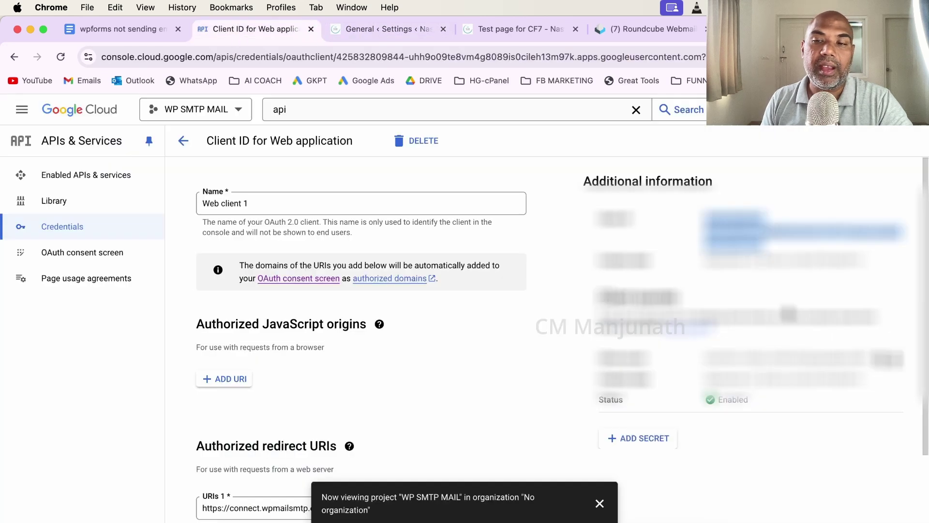
scroll(562, 339, down, 1)
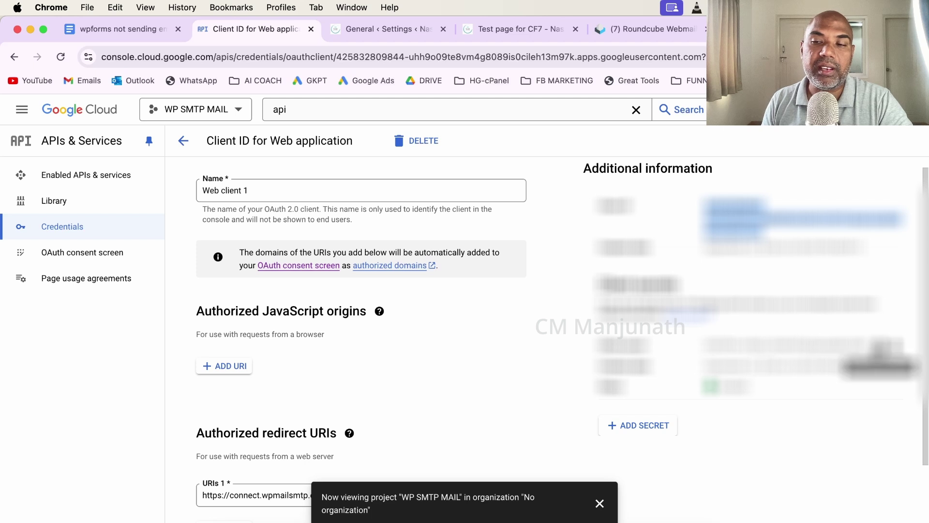
click(390, 29)
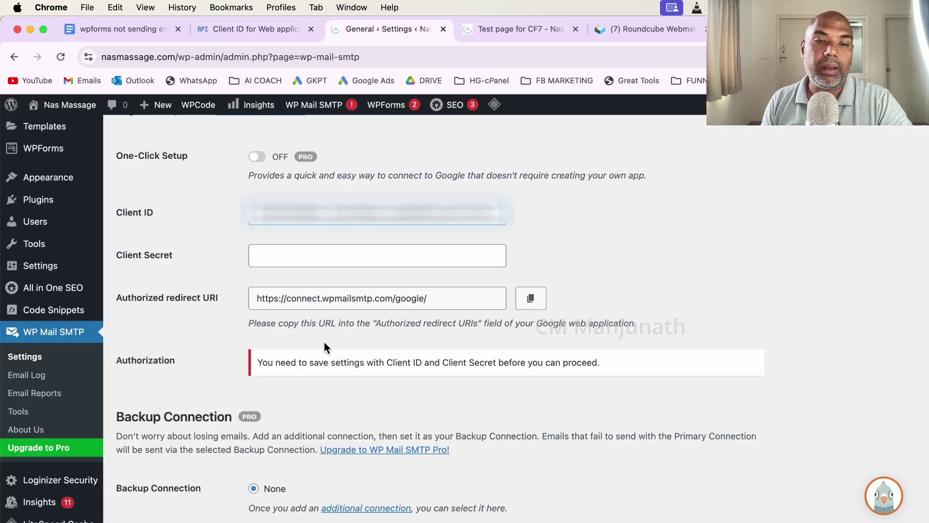
click(323, 264)
right_click(326, 264)
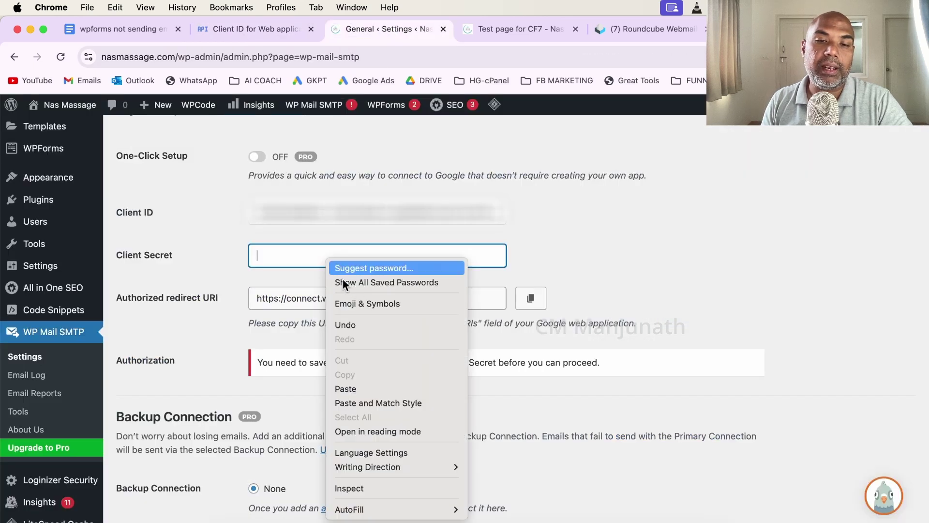
click(294, 257)
right_click(294, 256)
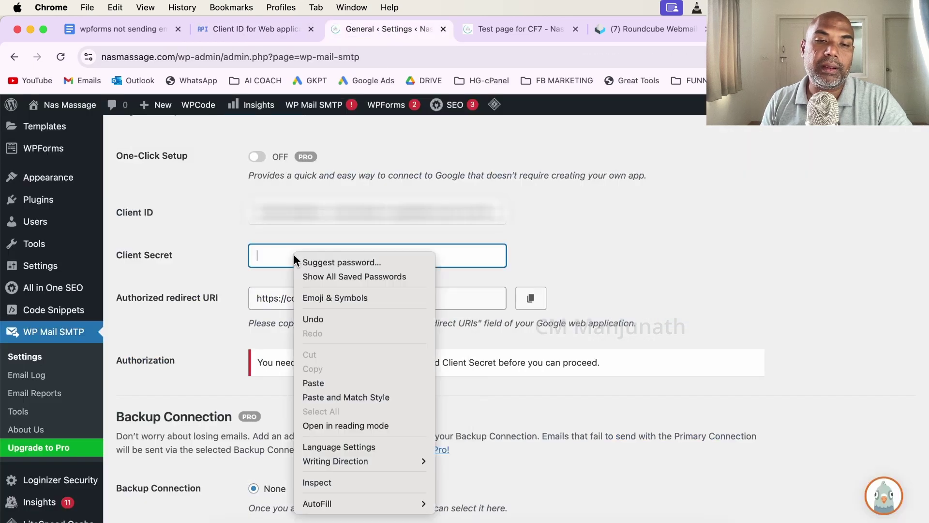
click(346, 383)
click(674, 250)
scroll(463, 295, down, 5)
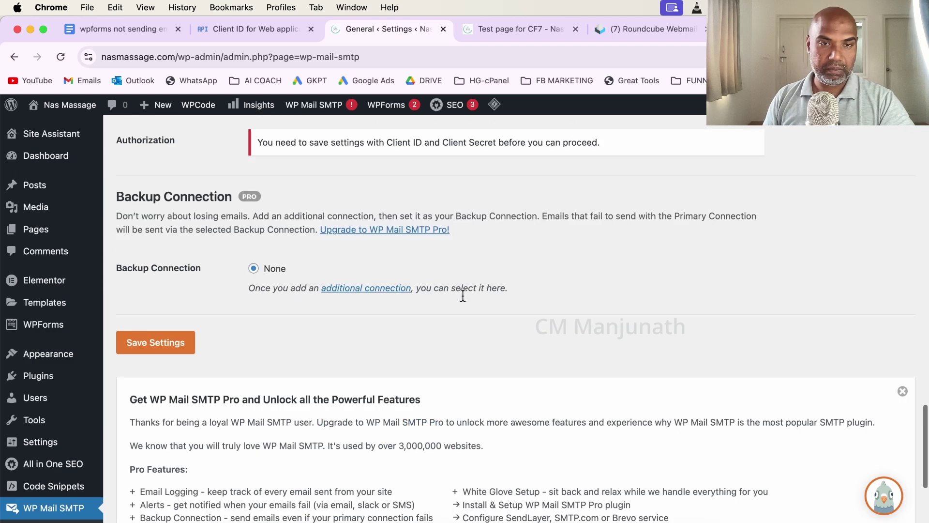
Save the Gmail mailer settings with the new Client ID and Client Secret.
click(180, 348)
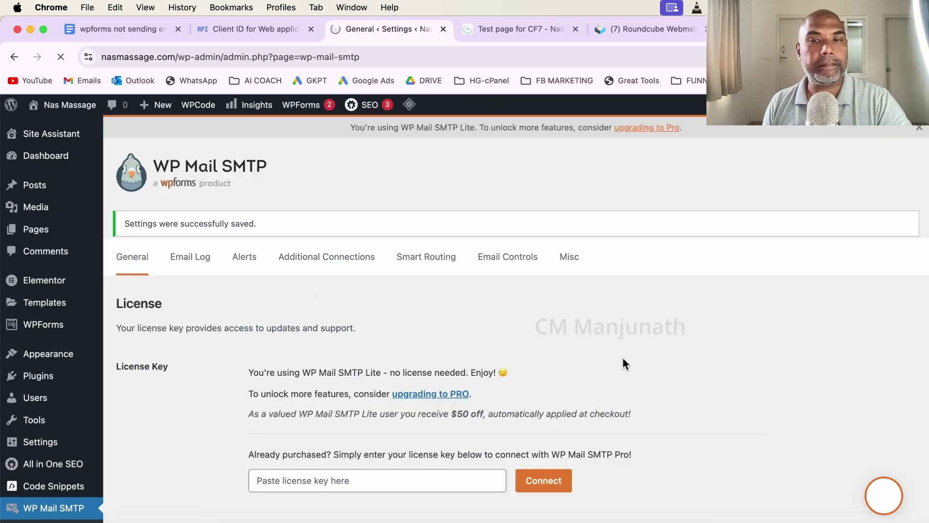
scroll(622, 362, down, 10)
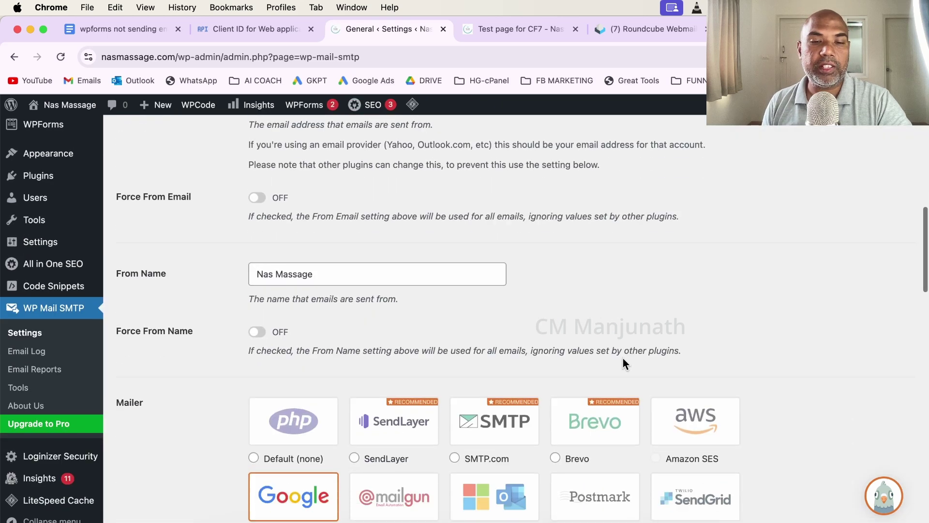
scroll(623, 363, down, 12)
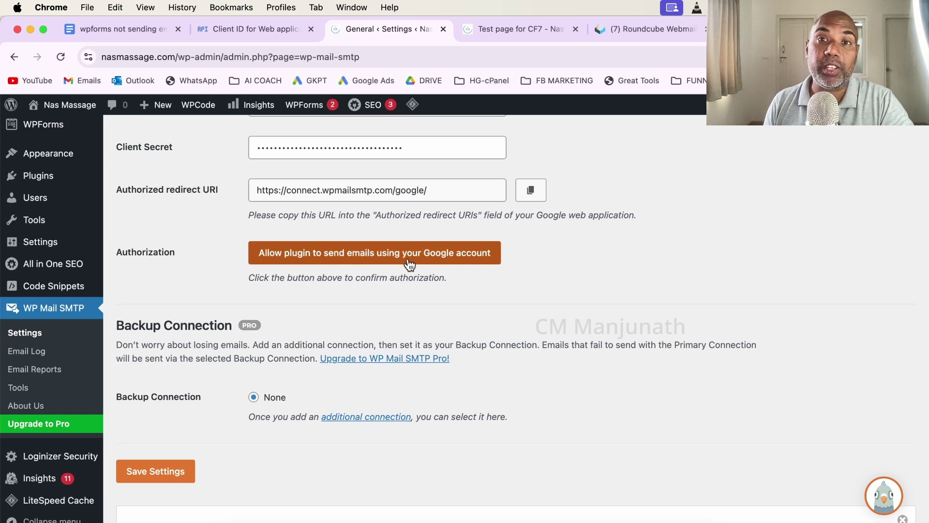
Authorize the plugin with the Google account, proceeding past the unverified-app warning to grant access.
click(393, 256)
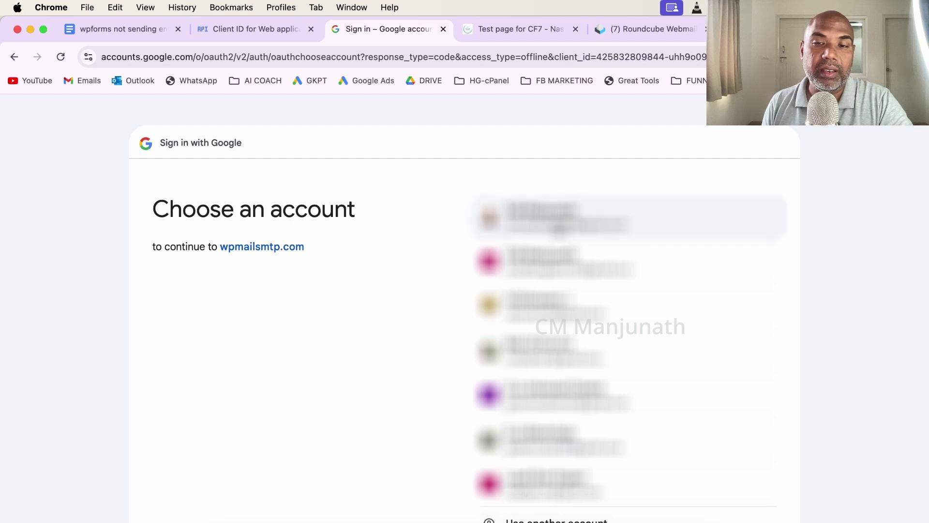
click(559, 227)
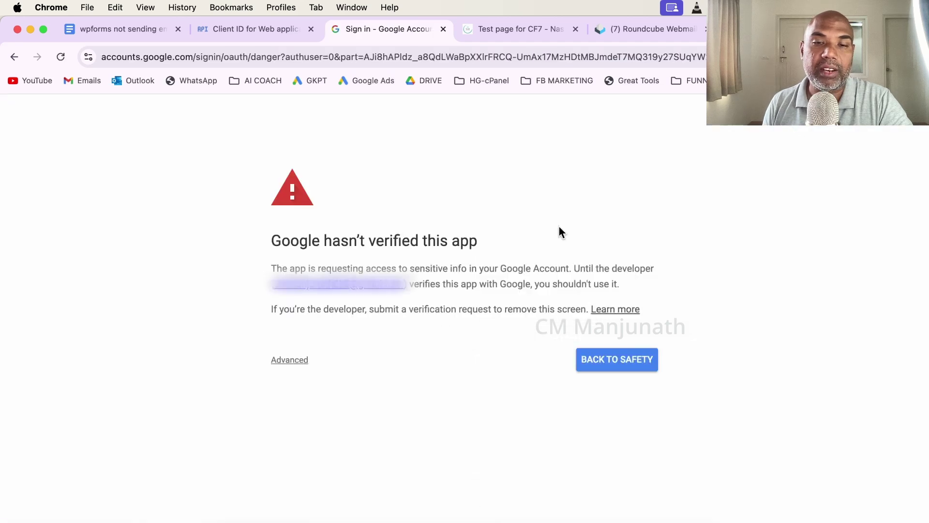
click(287, 358)
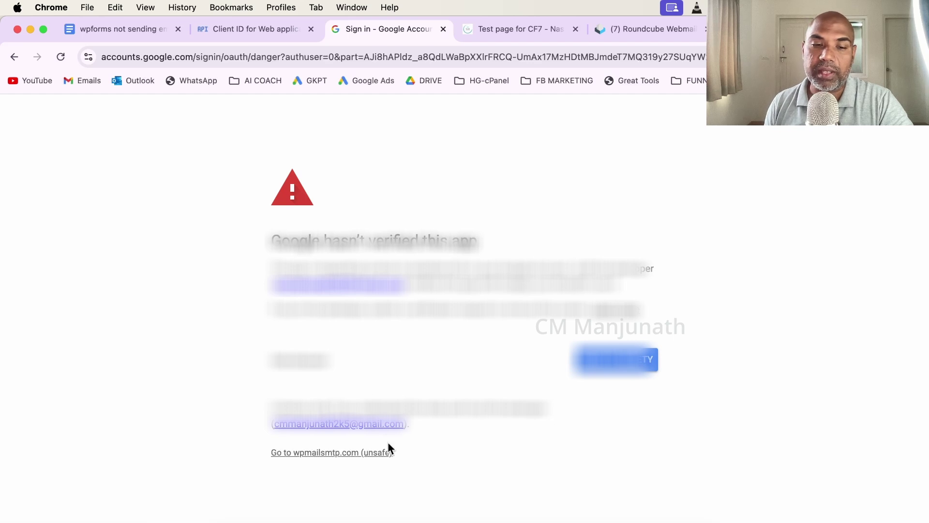
click(372, 454)
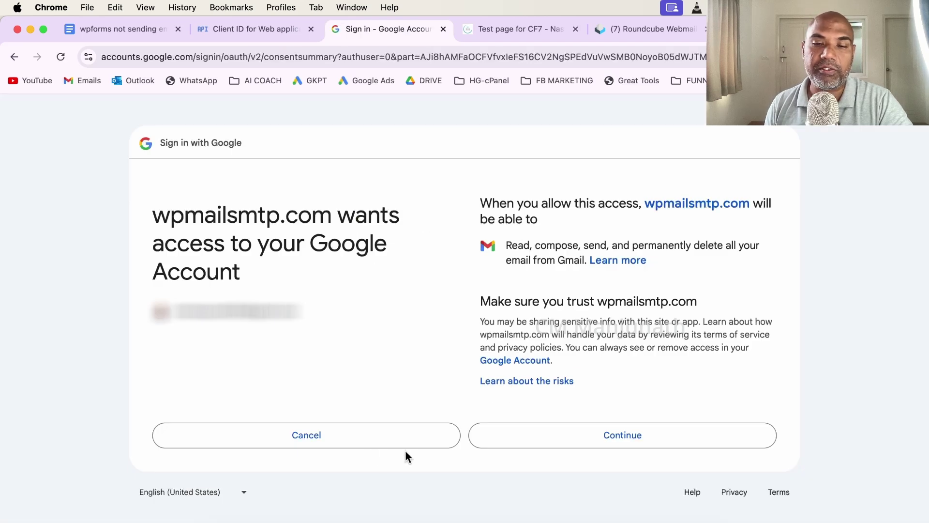
click(555, 435)
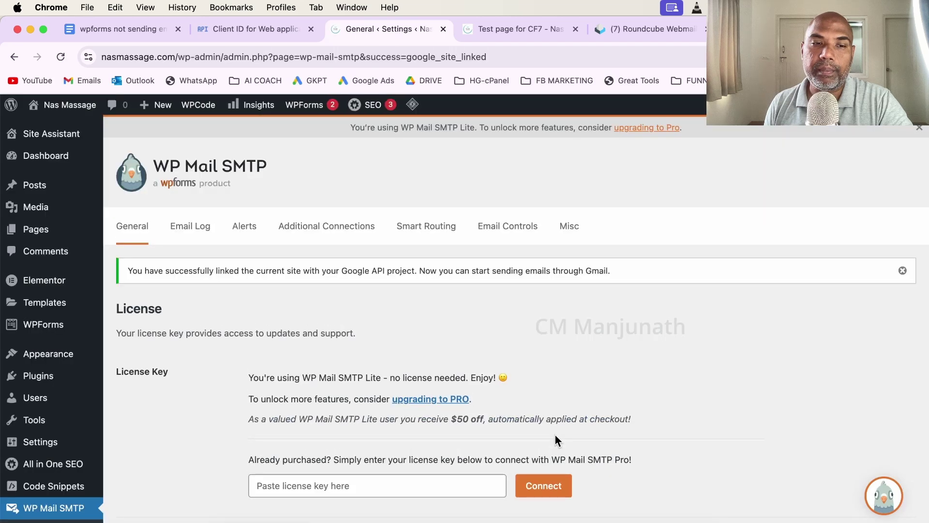
scroll(555, 435, down, 15)
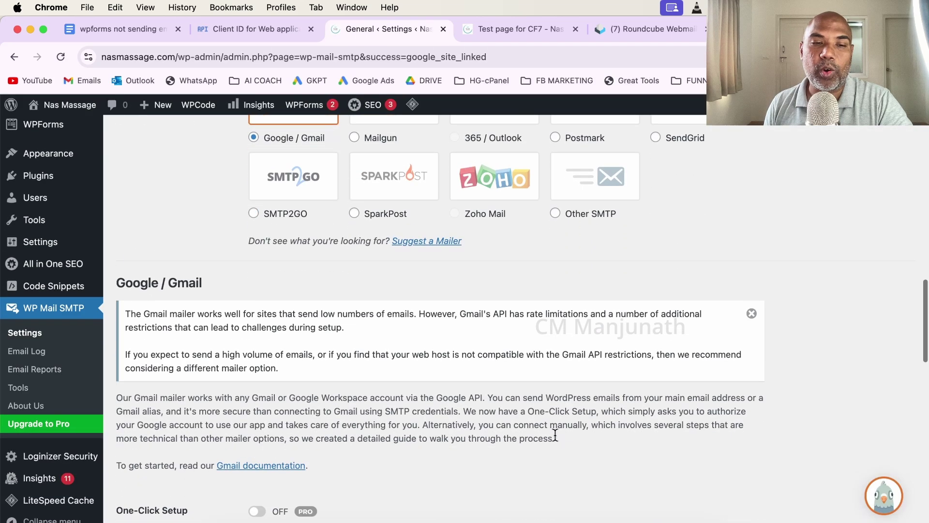
scroll(556, 435, up, 15)
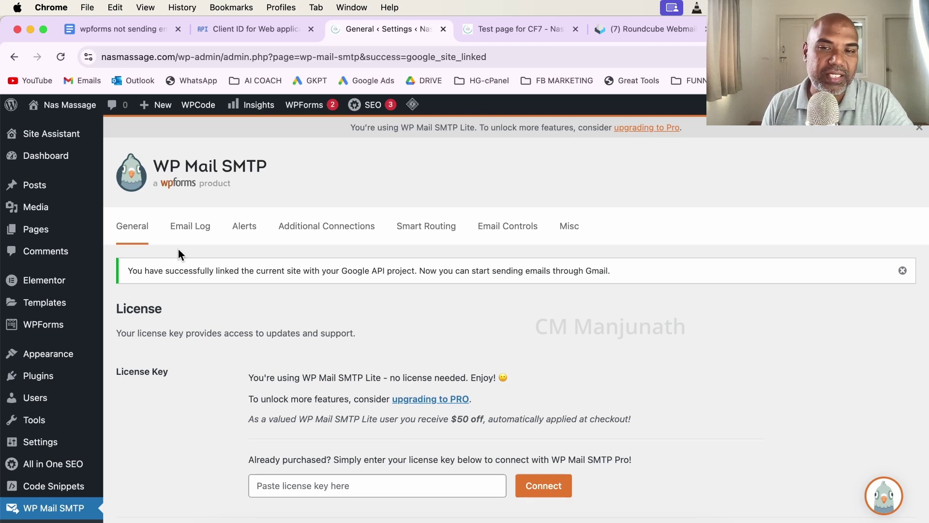
Submit the CF7 test page's contact form with a test email address to reach the Thank you page.
key(ctrl+Tab)
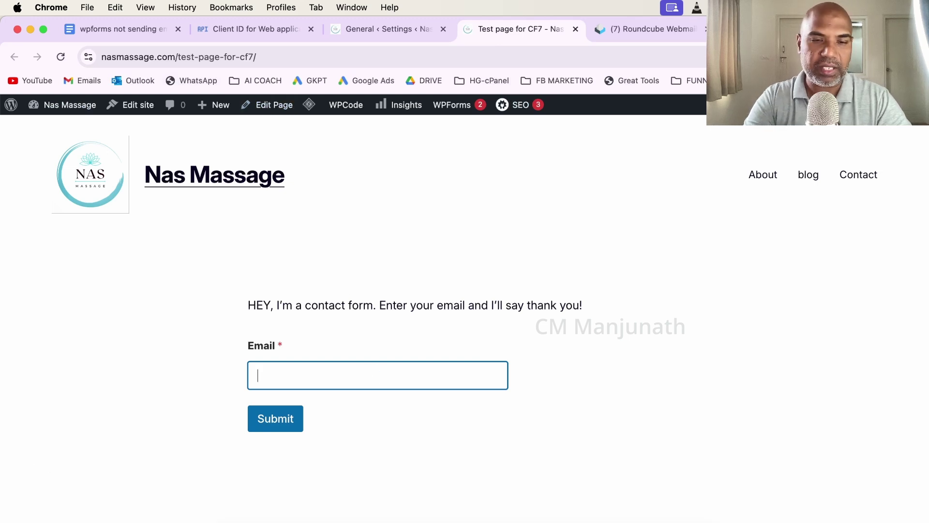
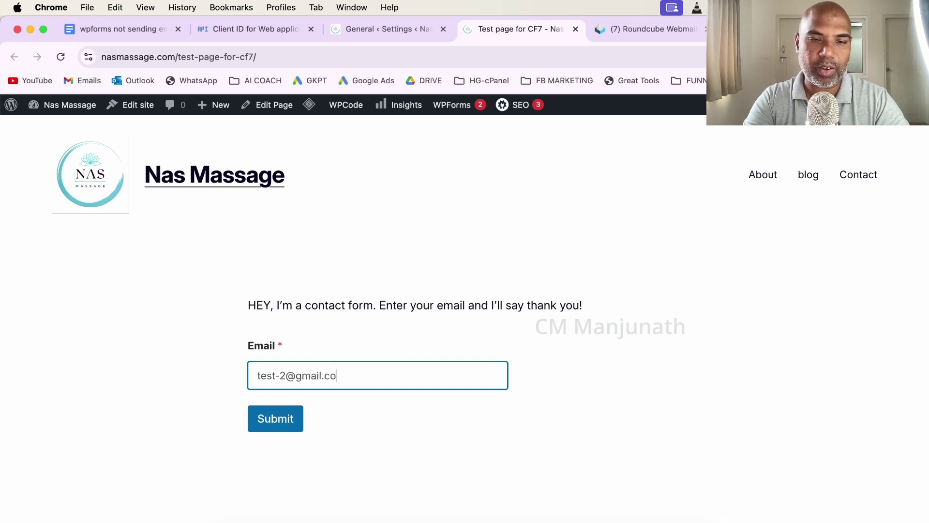
click(283, 423)
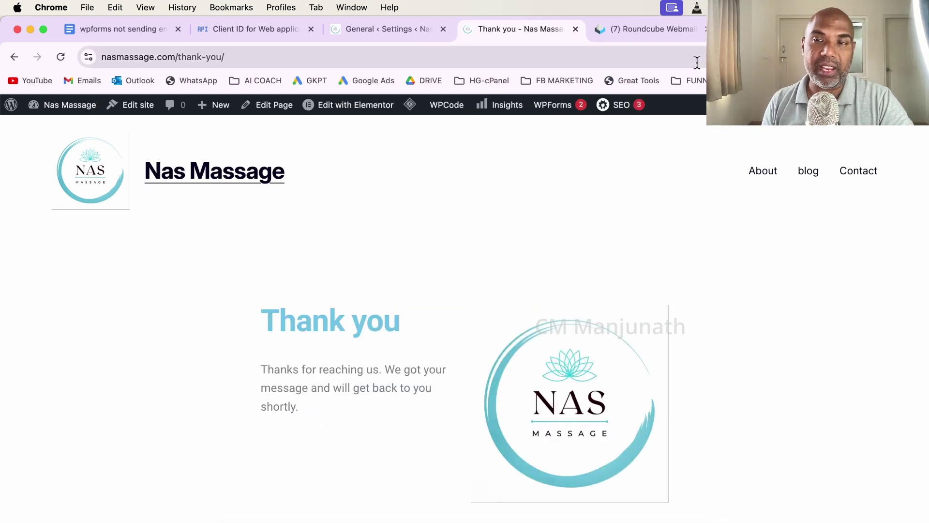
Open the 'New Test CF entry' email in Gmail to confirm it arrived, then return to the inbox.
click(755, 29)
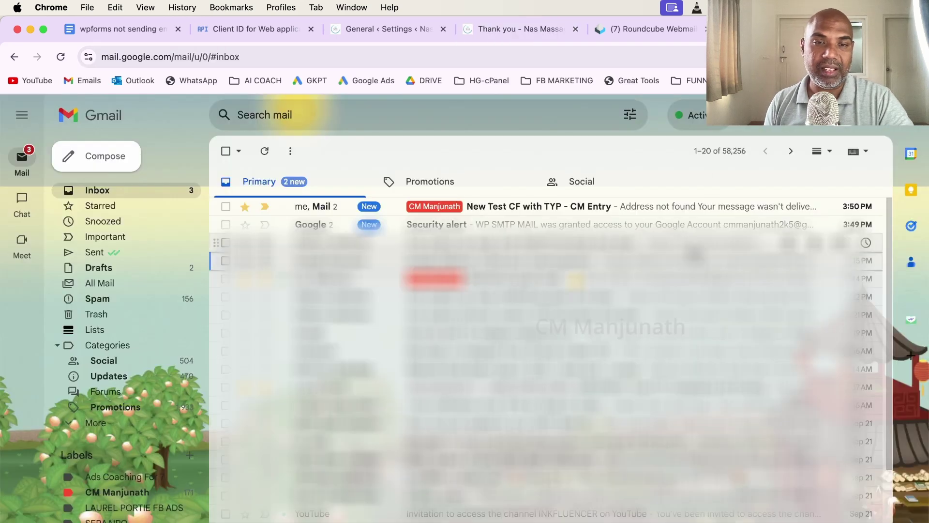
click(550, 212)
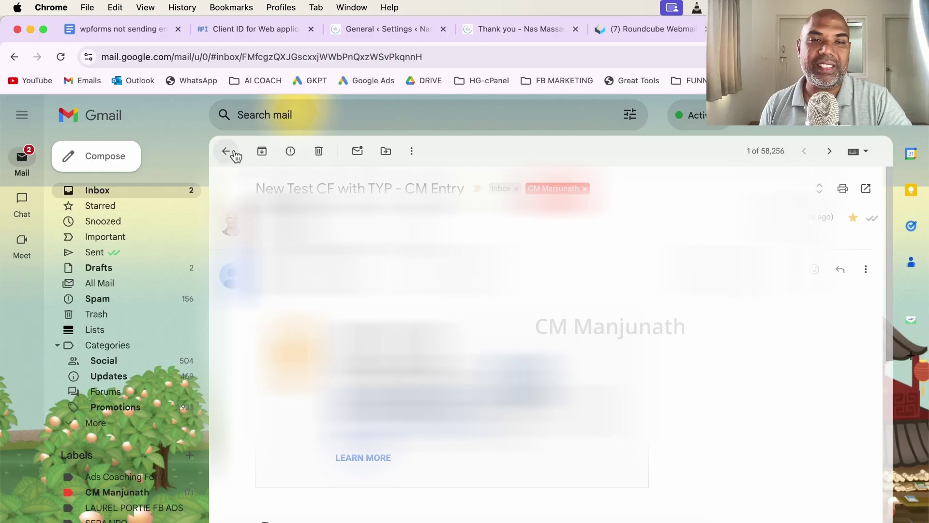
click(234, 152)
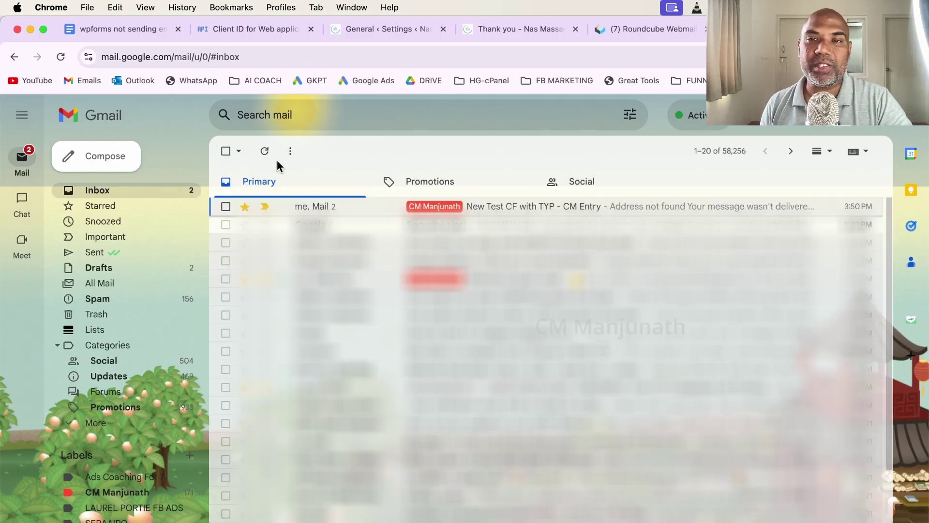
click(144, 36)
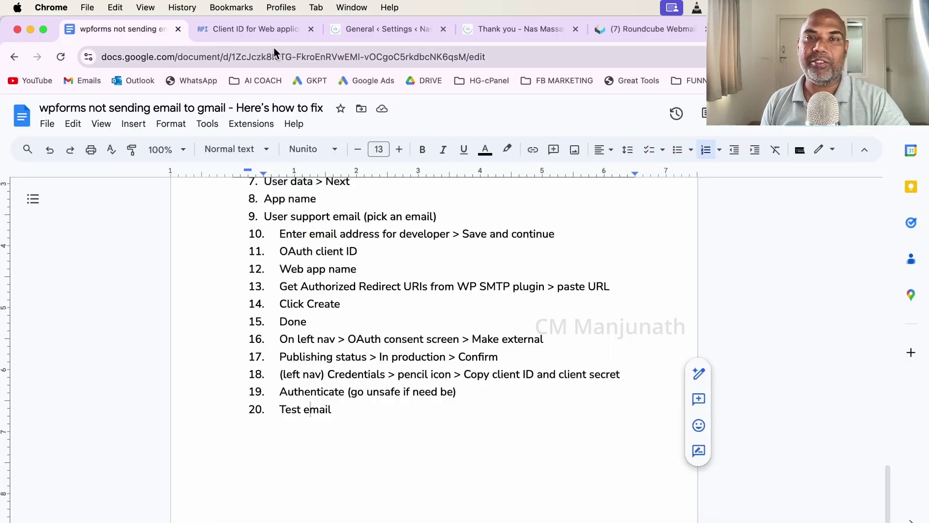